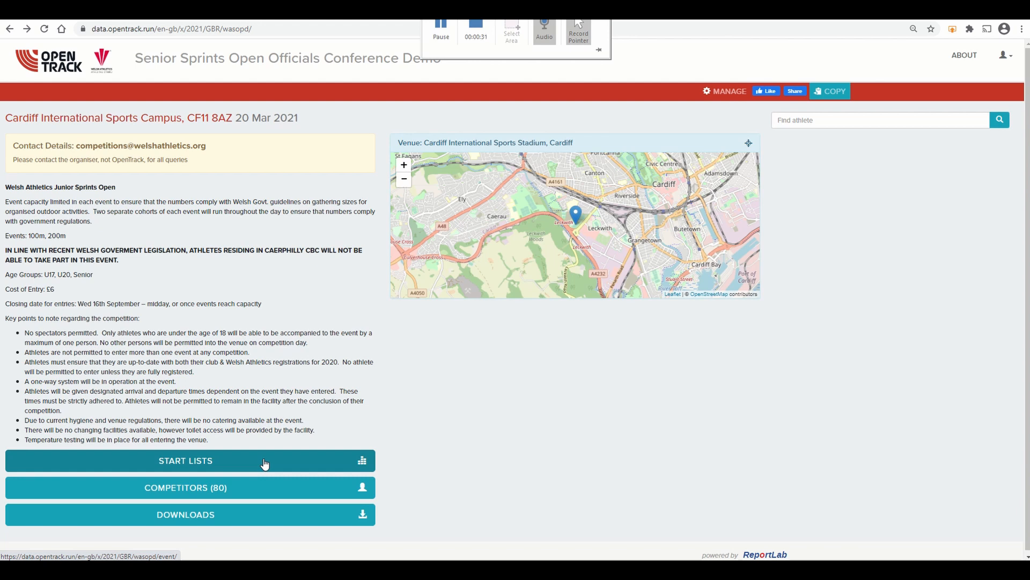
# Step: Open the High Jump event from the competition's start lists and fetch its start list
pyautogui.click(264, 464)
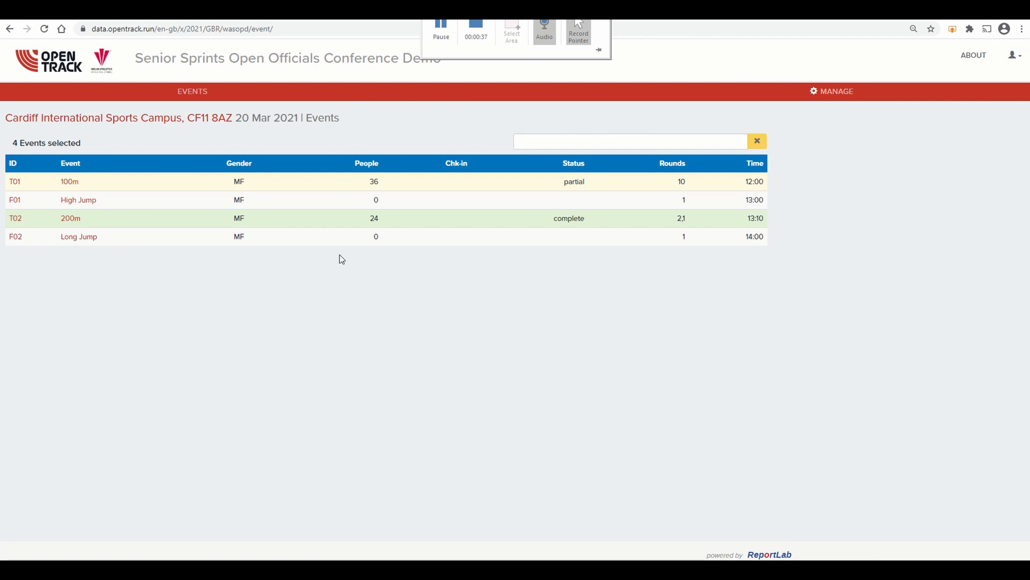
pyautogui.click(78, 199)
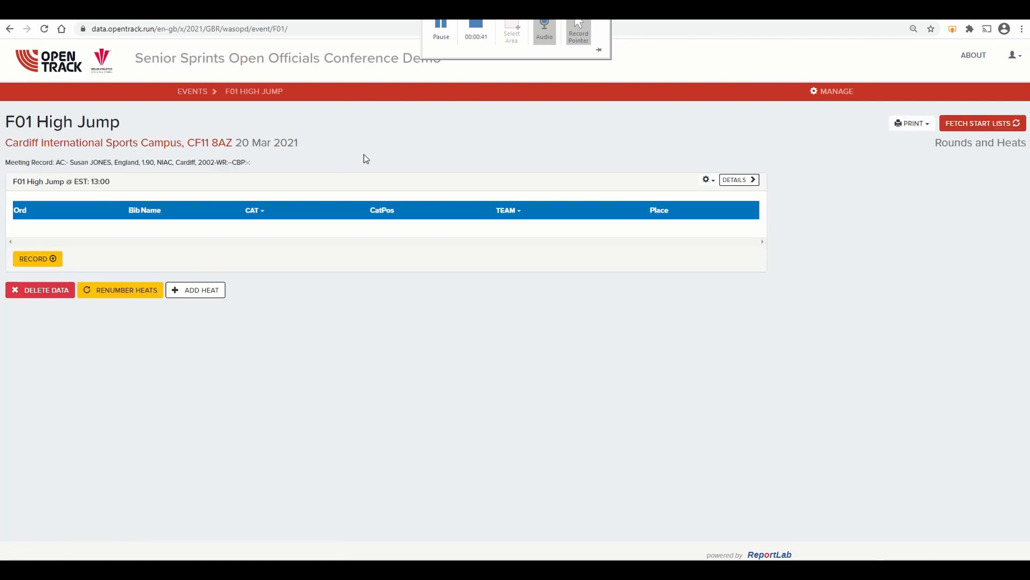
pyautogui.click(964, 128)
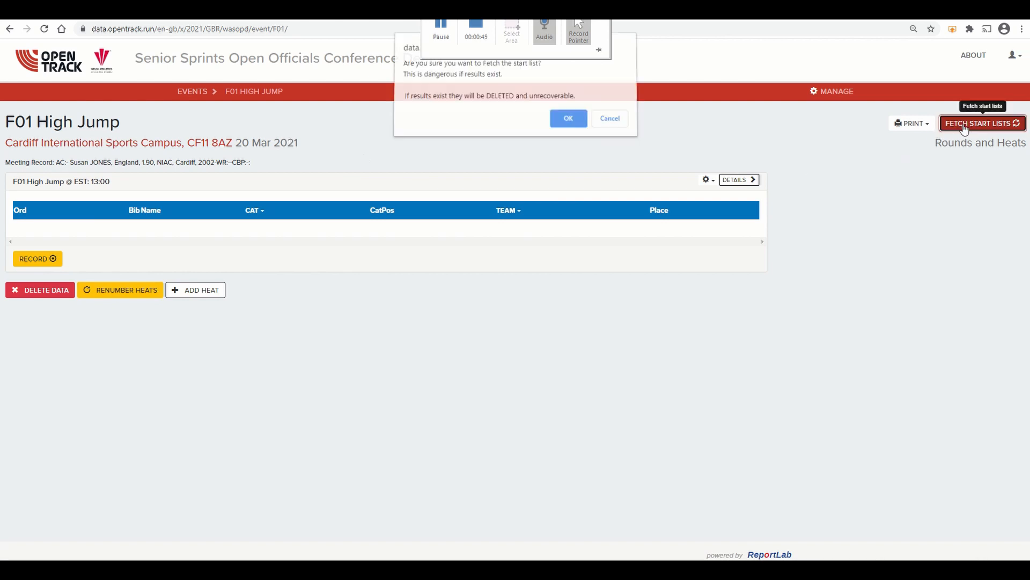
pyautogui.click(567, 122)
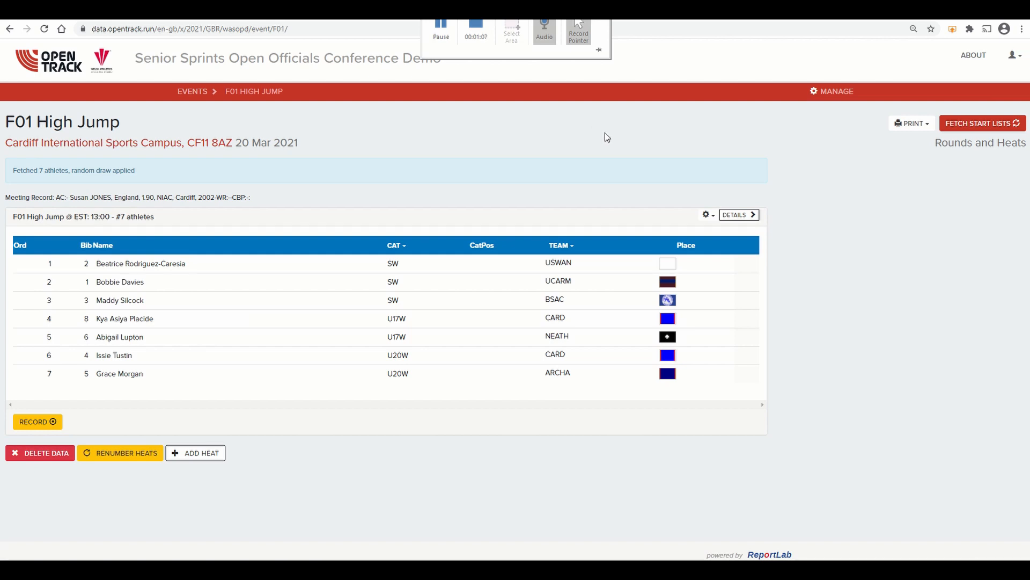
# Step: Examine the High Jump heat's Edit By Place form with athlete details and the detailed attempts table shown, and return to the event
pyautogui.click(709, 215)
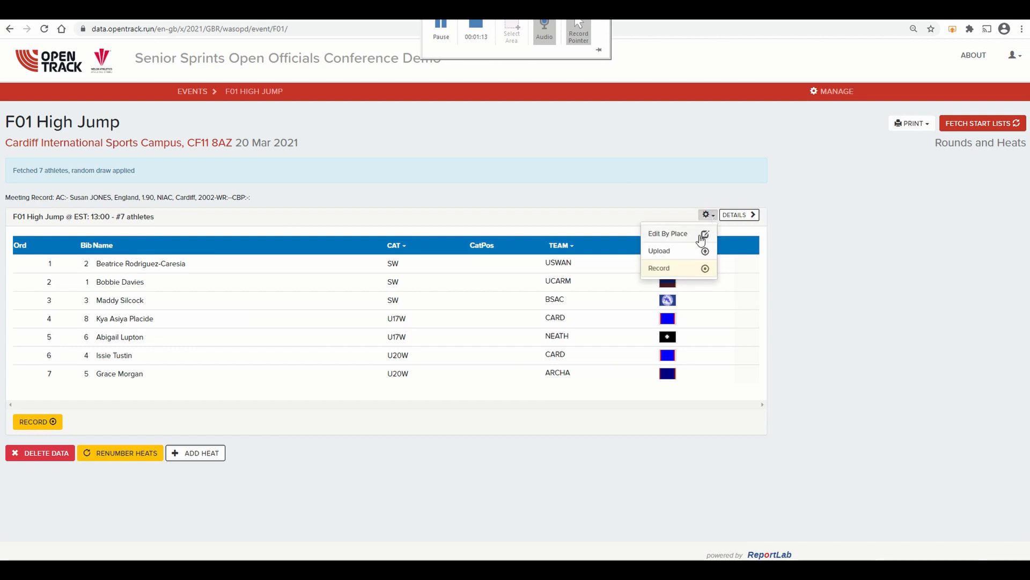
pyautogui.click(695, 234)
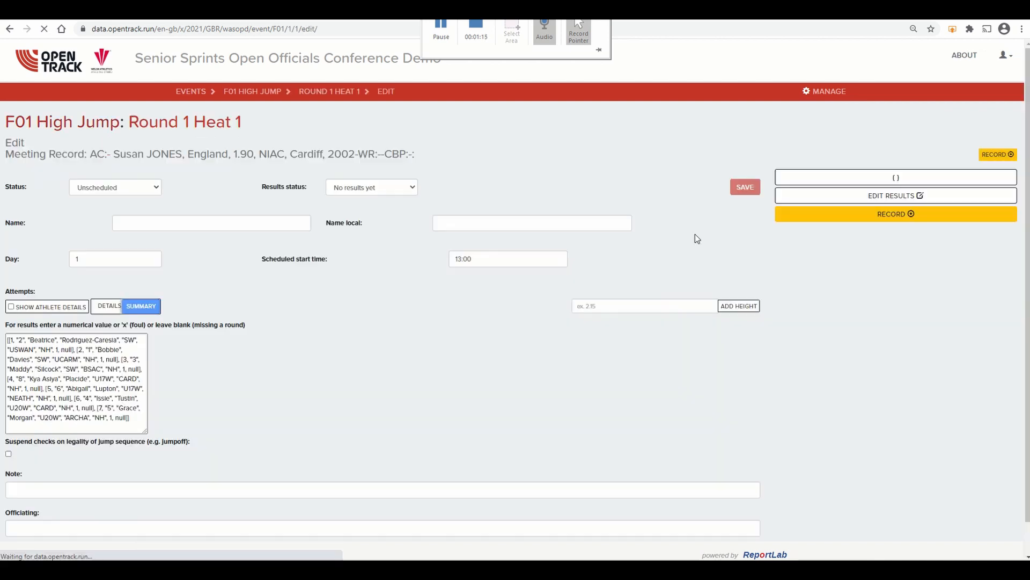
pyautogui.click(63, 310)
pyautogui.click(104, 307)
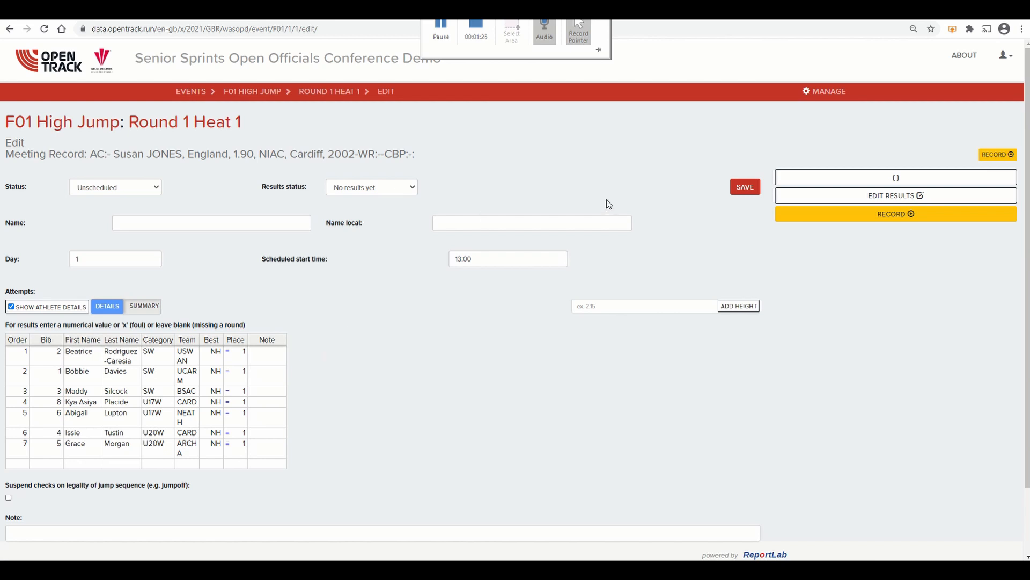
pyautogui.click(9, 30)
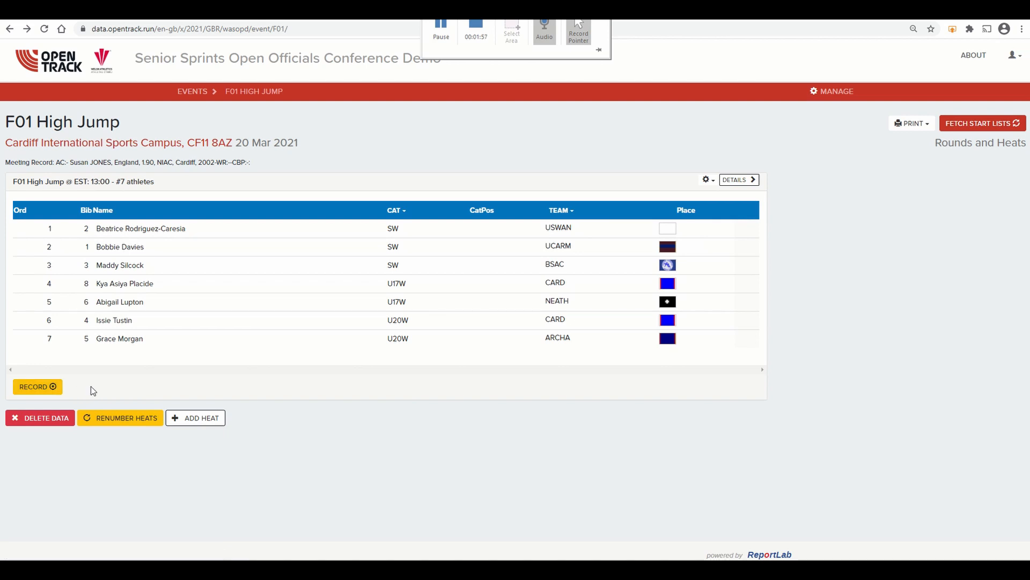
# Step: Start recording the High Jump heat and set the opening bar height to 1.45
pyautogui.click(39, 389)
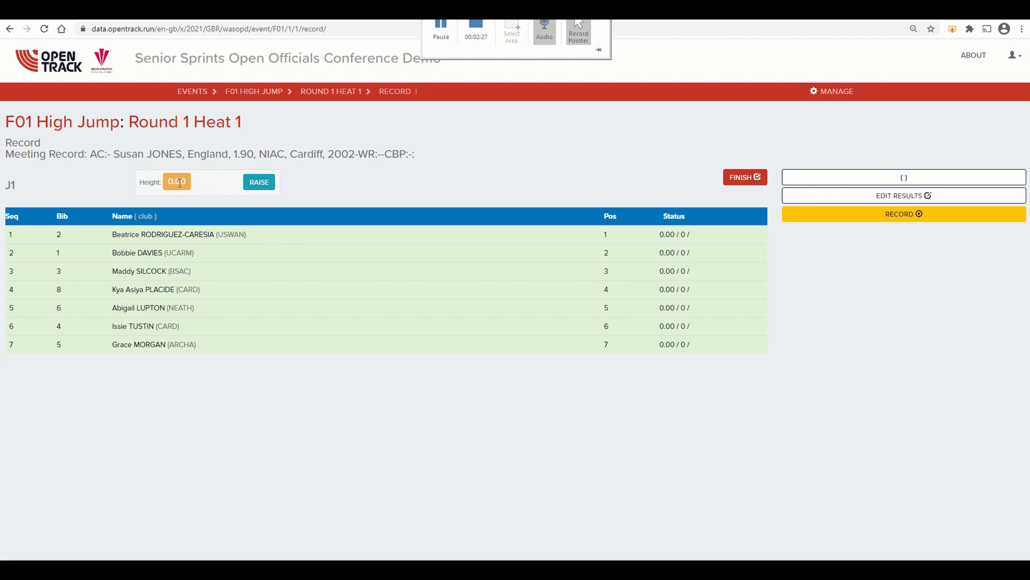
pyautogui.click(254, 183)
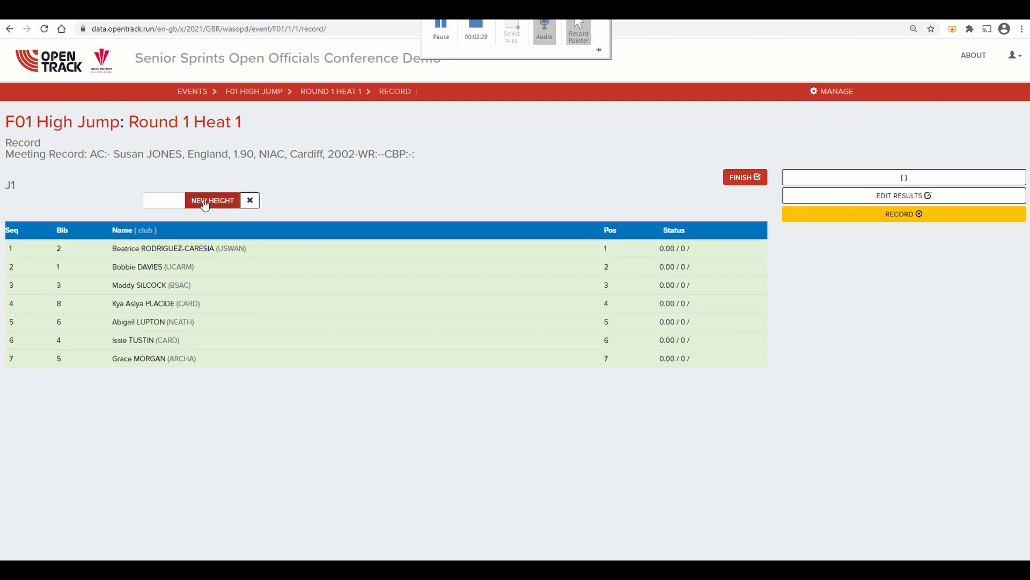
pyautogui.click(160, 200)
pyautogui.write('1.45')
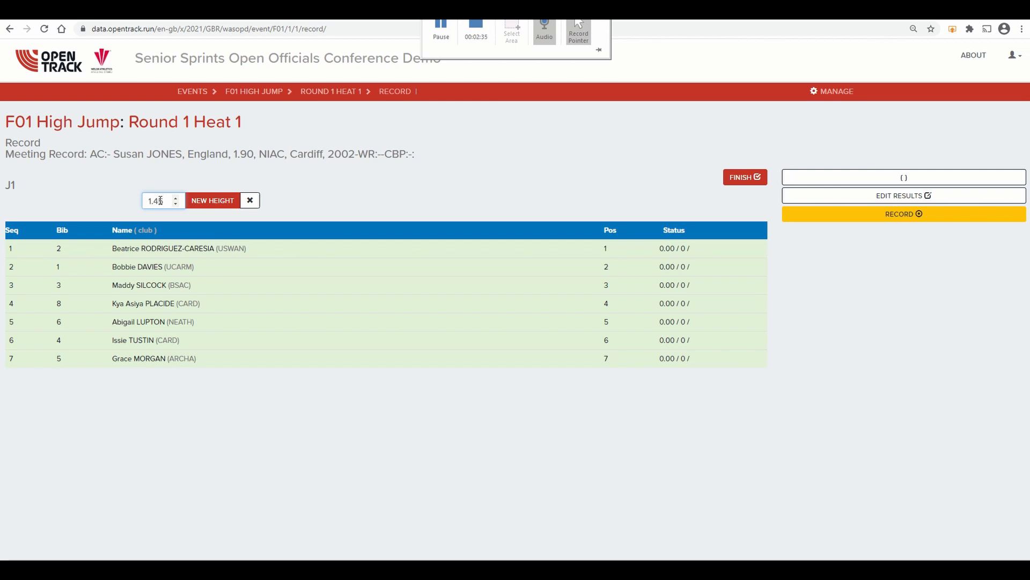
pyautogui.click(213, 202)
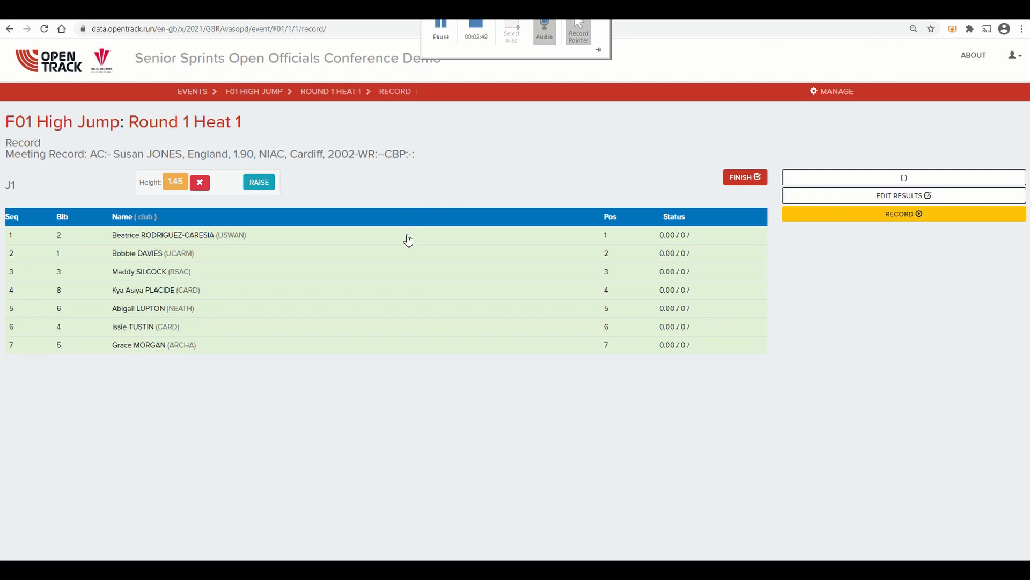
# Step: Record clearances (O) at 1.45 for the first four athletes in the order, bibs 2, 1, 3 and 8
pyautogui.click(736, 235)
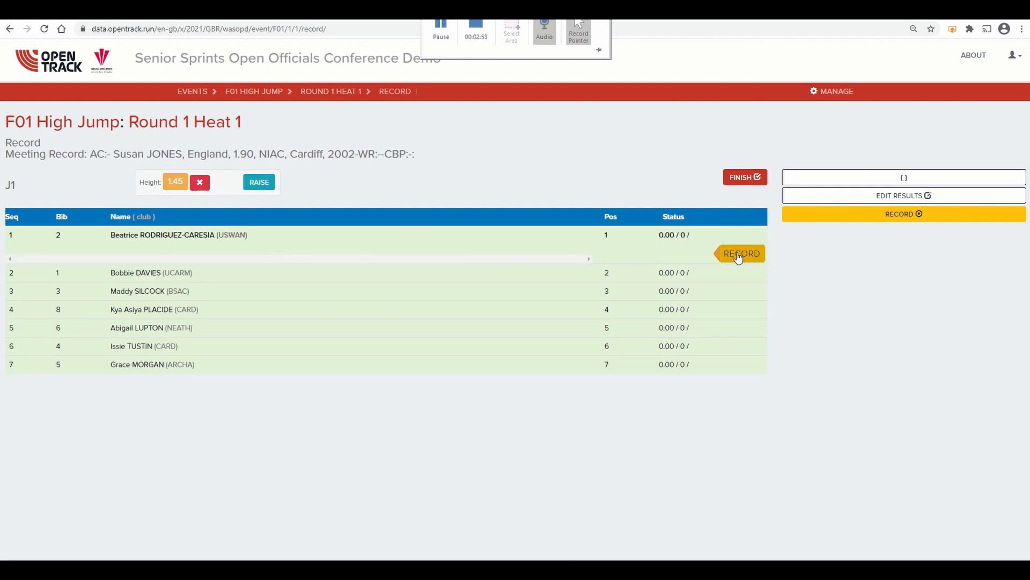
pyautogui.click(739, 256)
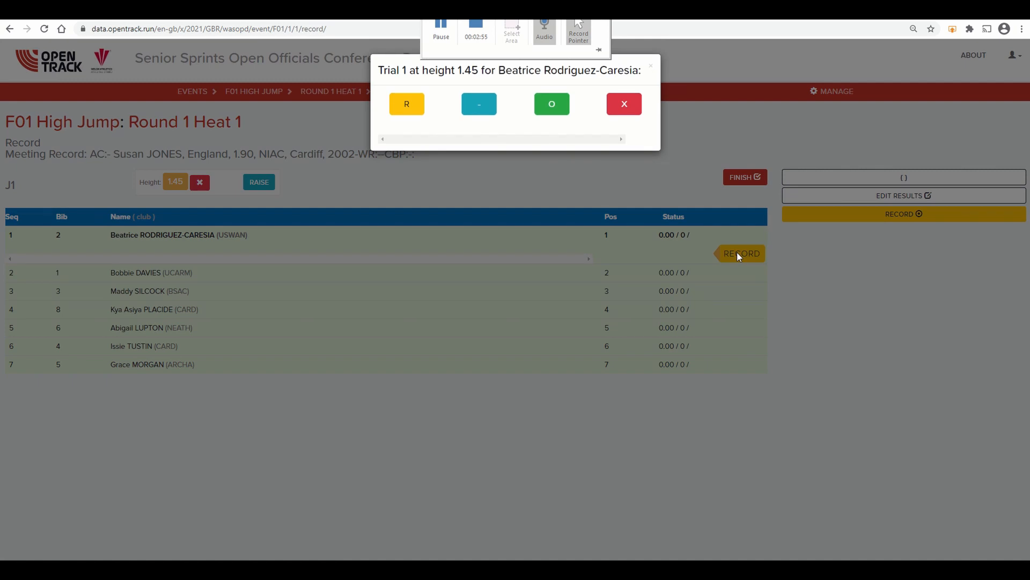
pyautogui.click(553, 105)
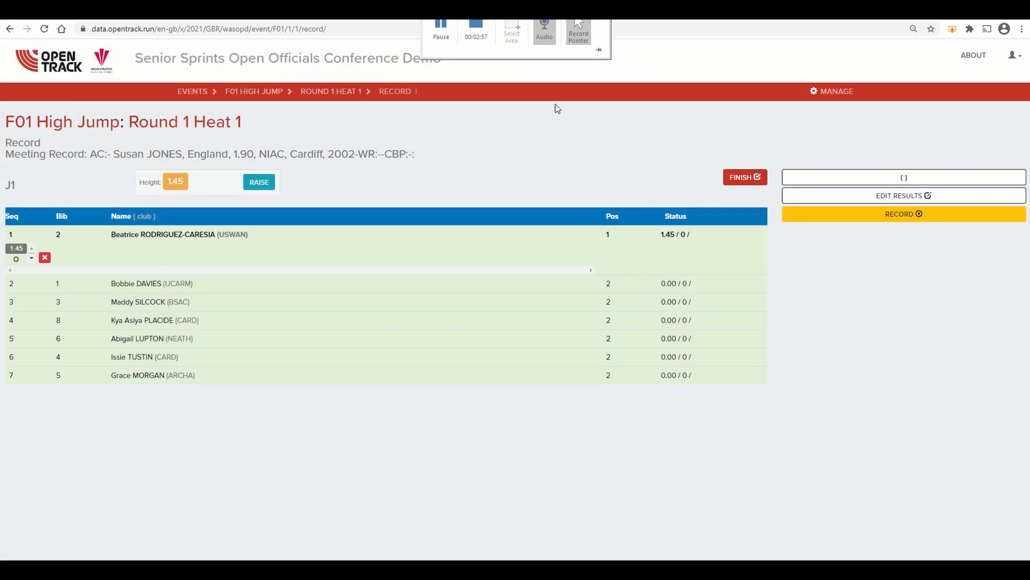
pyautogui.click(727, 285)
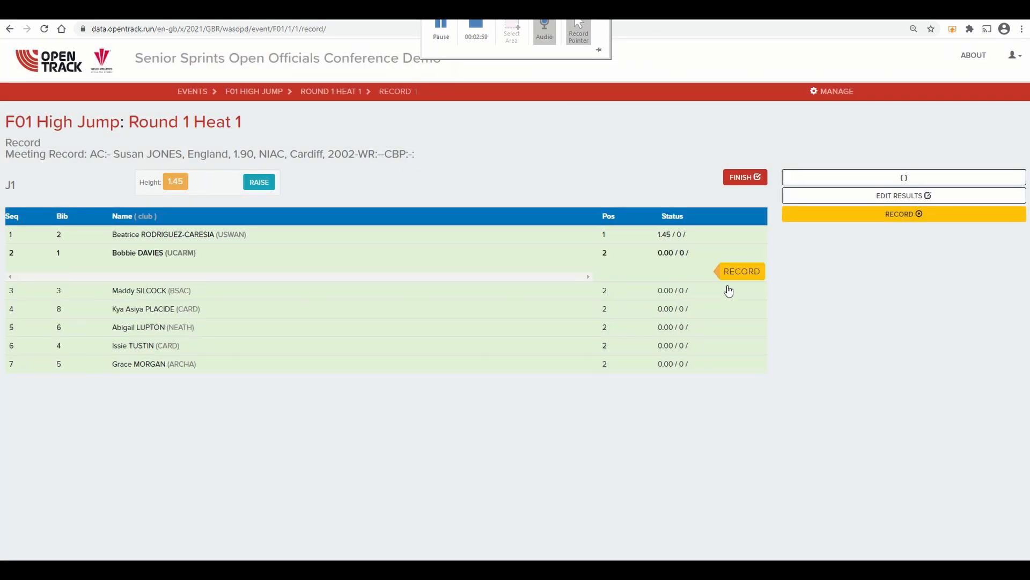
pyautogui.click(739, 273)
pyautogui.click(554, 105)
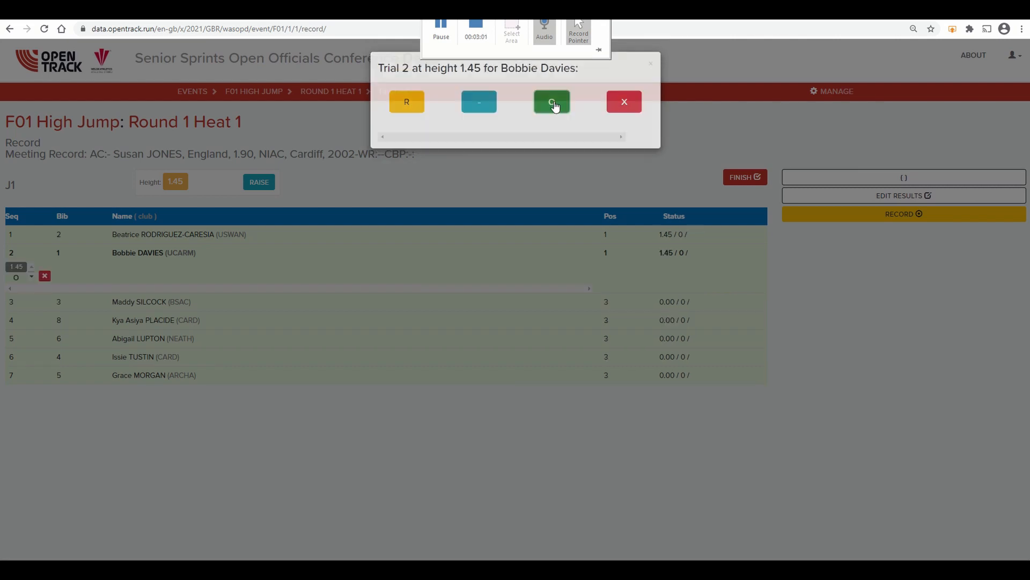
pyautogui.click(721, 299)
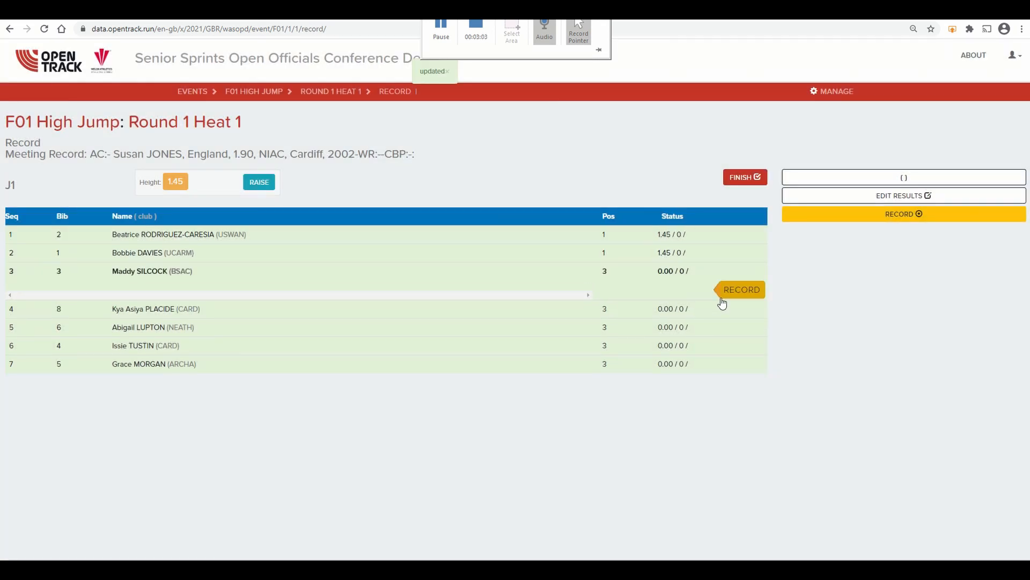
pyautogui.click(735, 294)
pyautogui.click(553, 104)
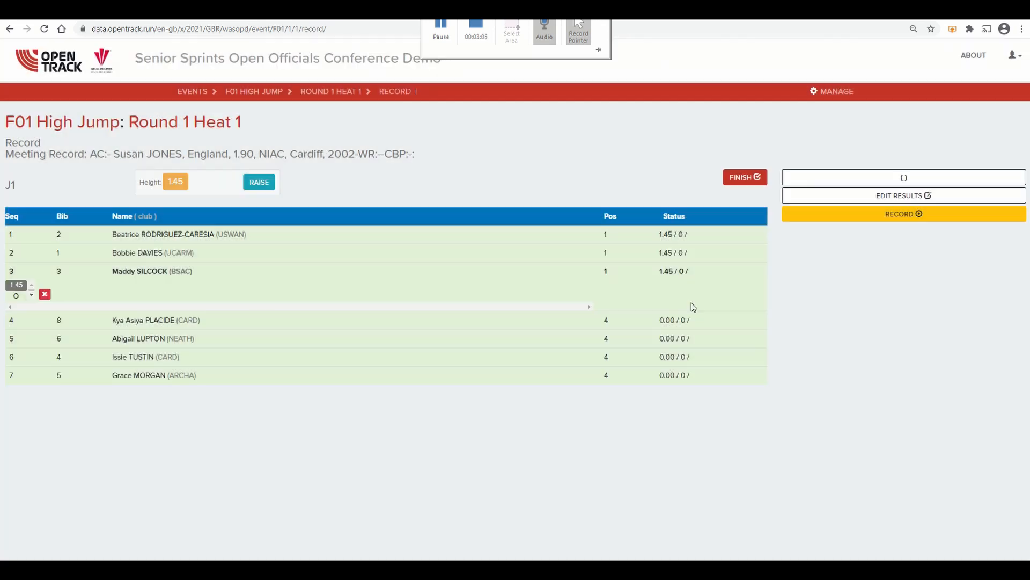
pyautogui.click(724, 302)
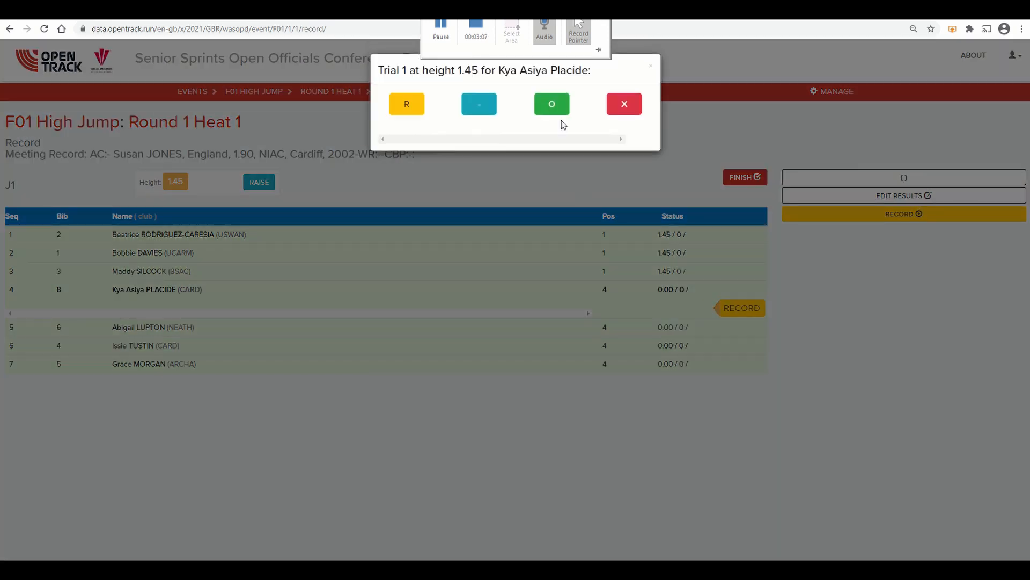
pyautogui.click(550, 104)
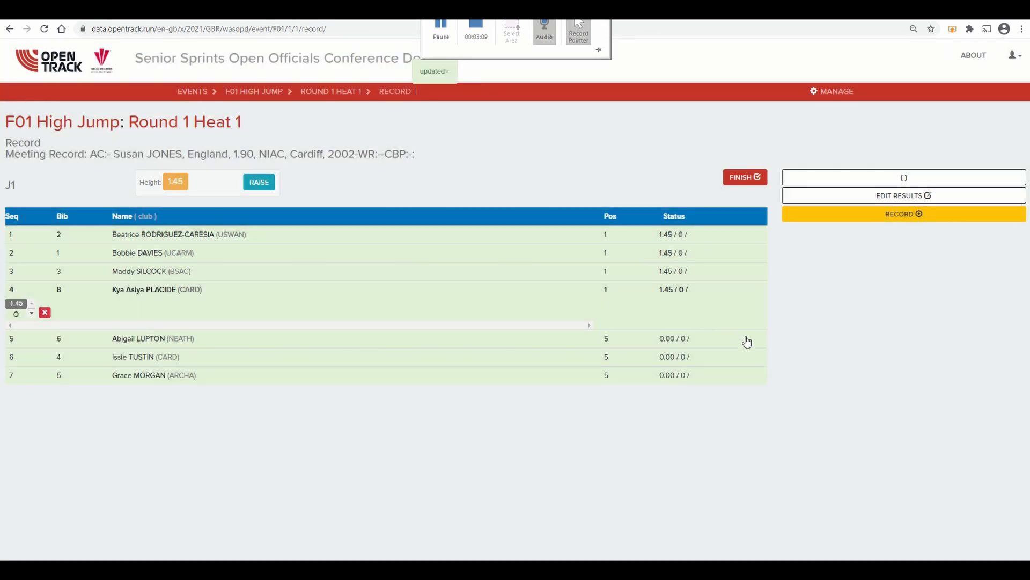
# Step: Record a failed first attempt (X) at 1.45 for the athlete with bib 6
pyautogui.click(748, 341)
pyautogui.click(748, 342)
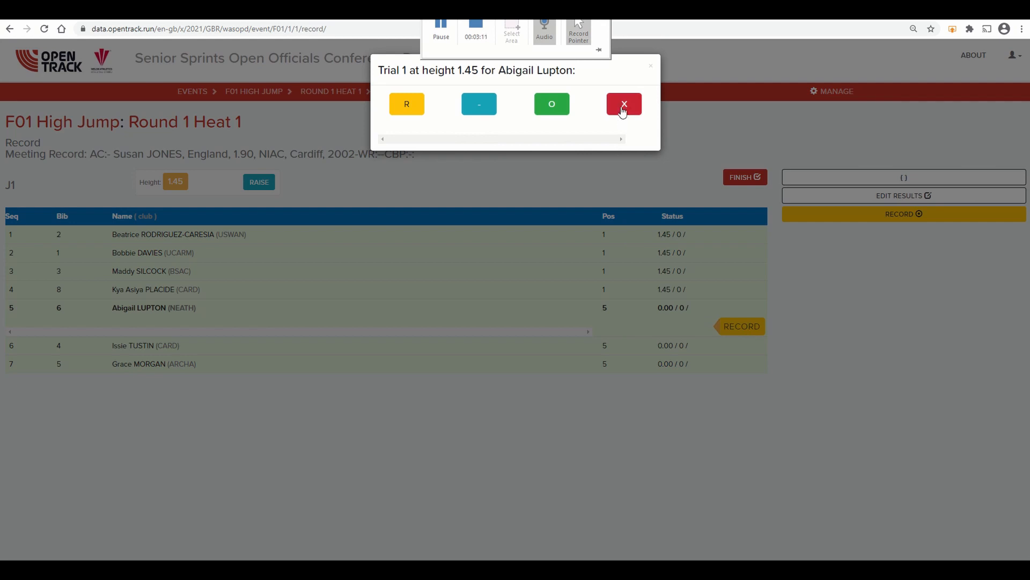
pyautogui.click(622, 104)
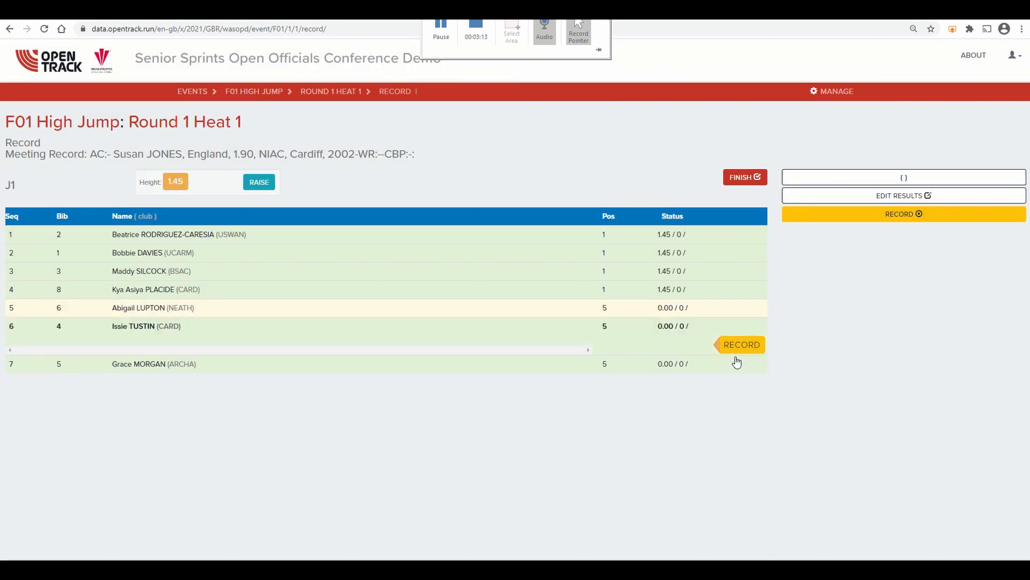
# Step: Record first-attempt clearances (O) at 1.45 for the athletes with bibs 4 and 5
pyautogui.click(739, 345)
pyautogui.click(552, 105)
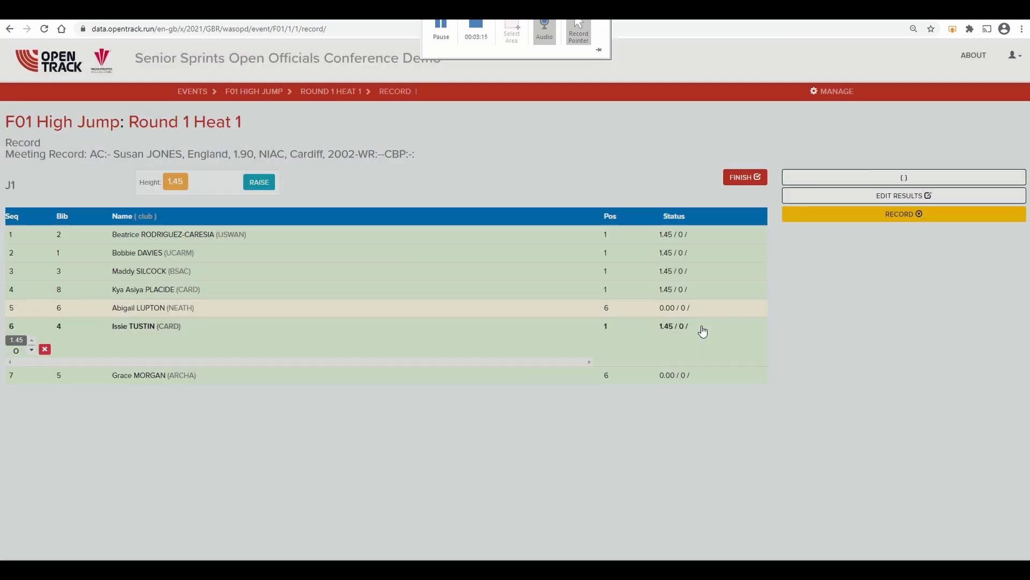
pyautogui.click(738, 365)
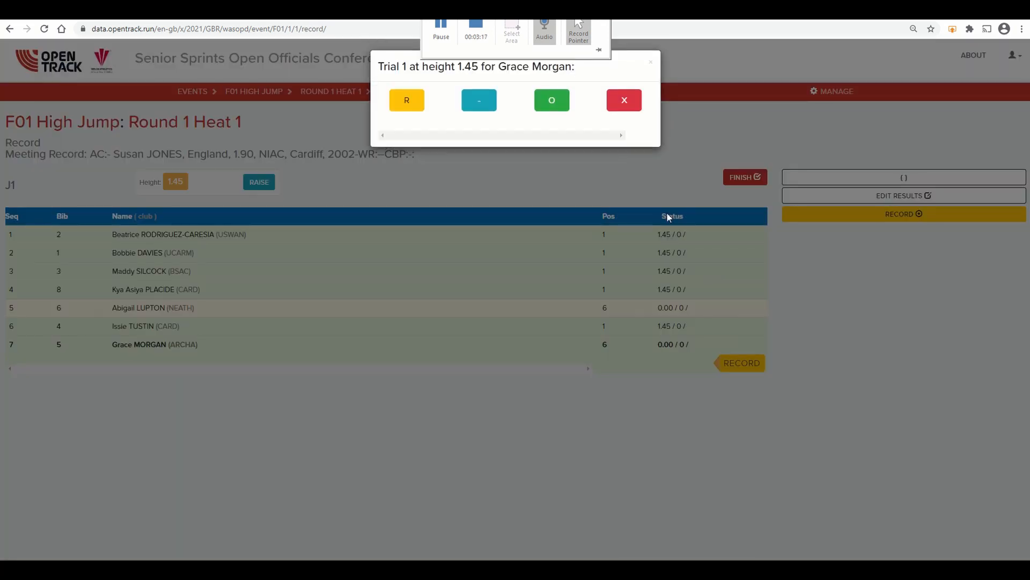
pyautogui.click(557, 110)
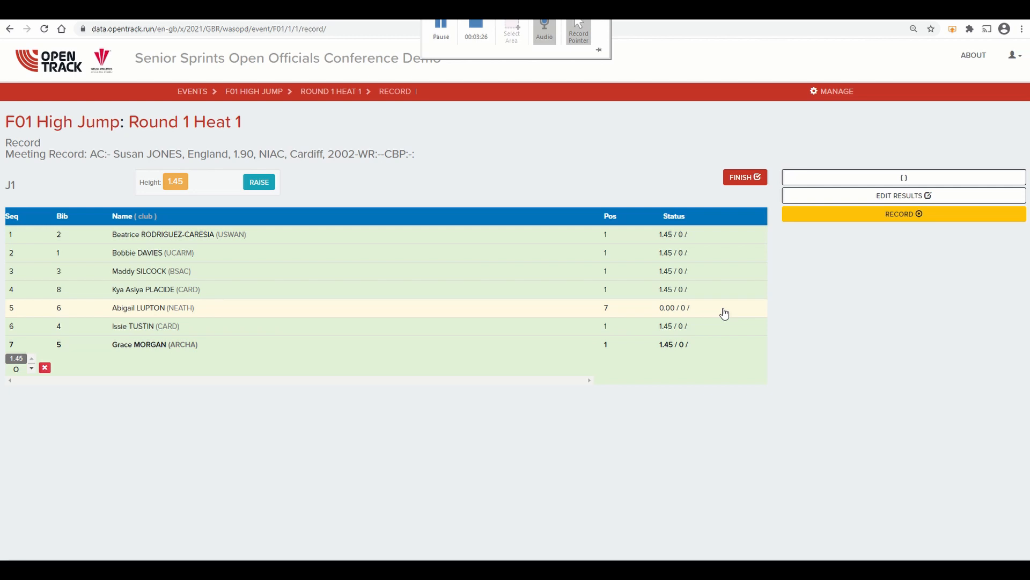
# Step: Record a second-attempt clearance (O) at 1.45 for the athlete with bib 6
pyautogui.click(724, 313)
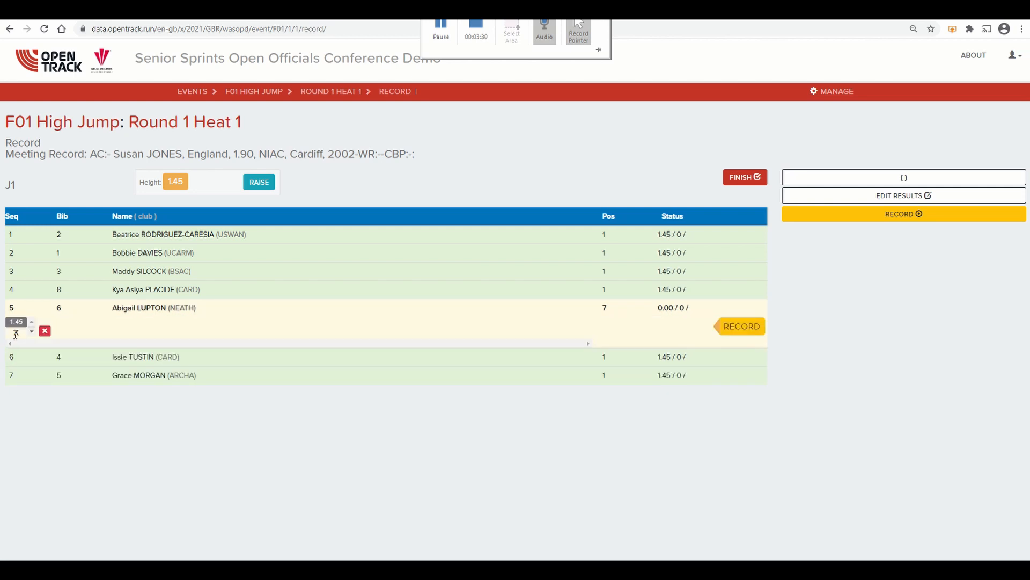
pyautogui.click(730, 327)
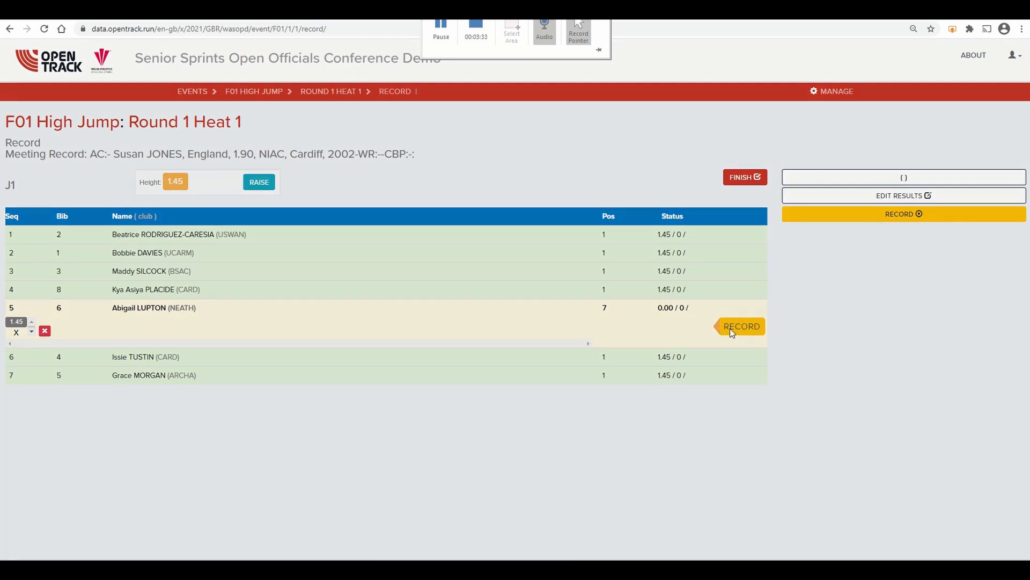
pyautogui.click(550, 104)
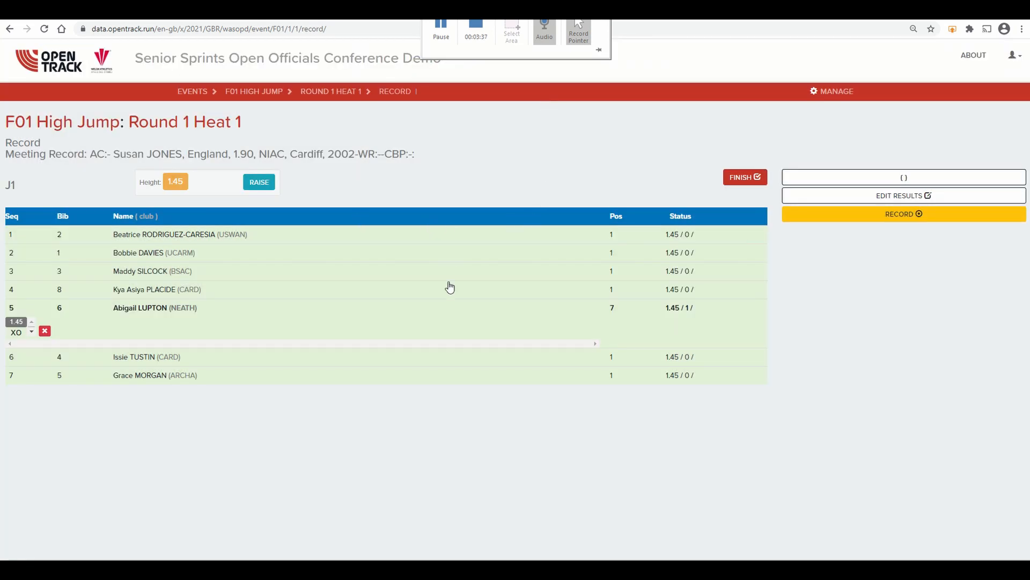
# Step: Raise the bar to 1.50 and record a failed first attempt (X) for the athlete with bib 2
pyautogui.click(259, 182)
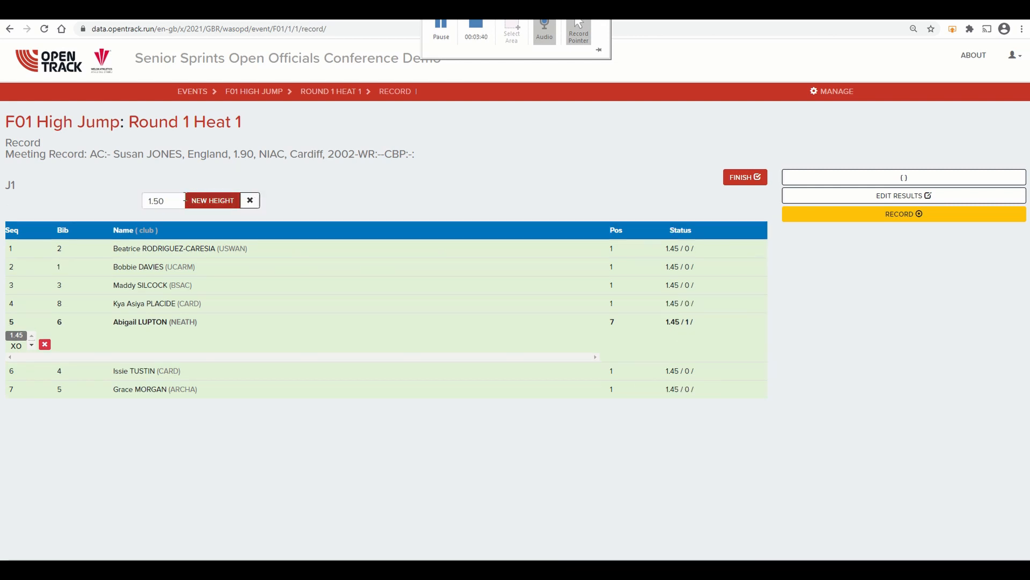
pyautogui.click(213, 201)
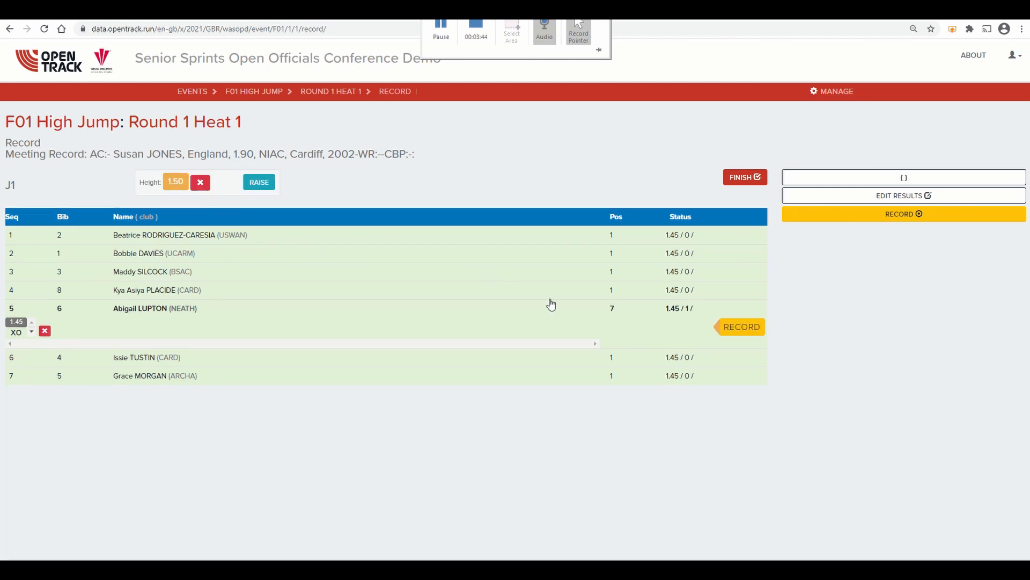
pyautogui.click(736, 240)
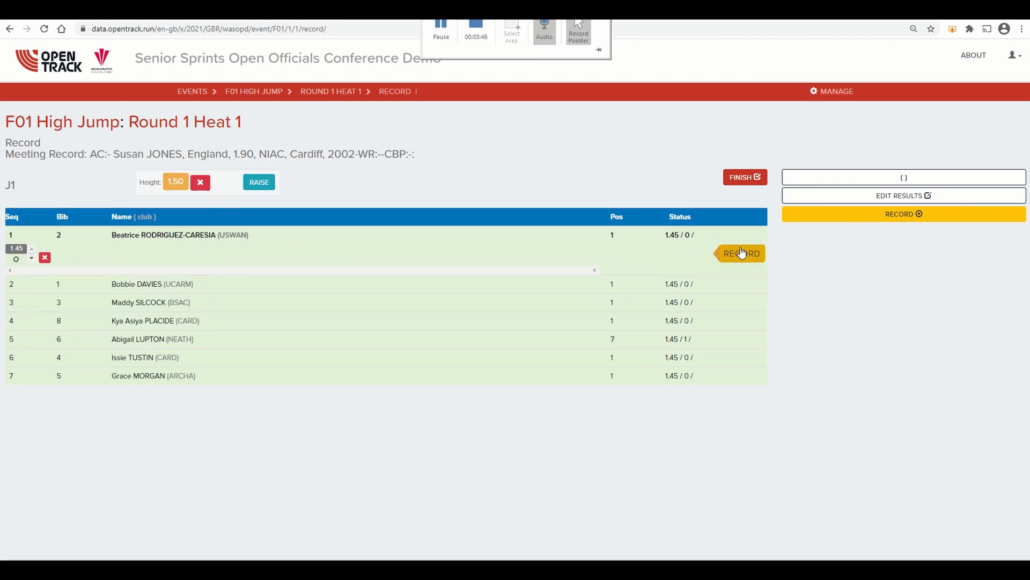
pyautogui.click(742, 252)
pyautogui.click(636, 105)
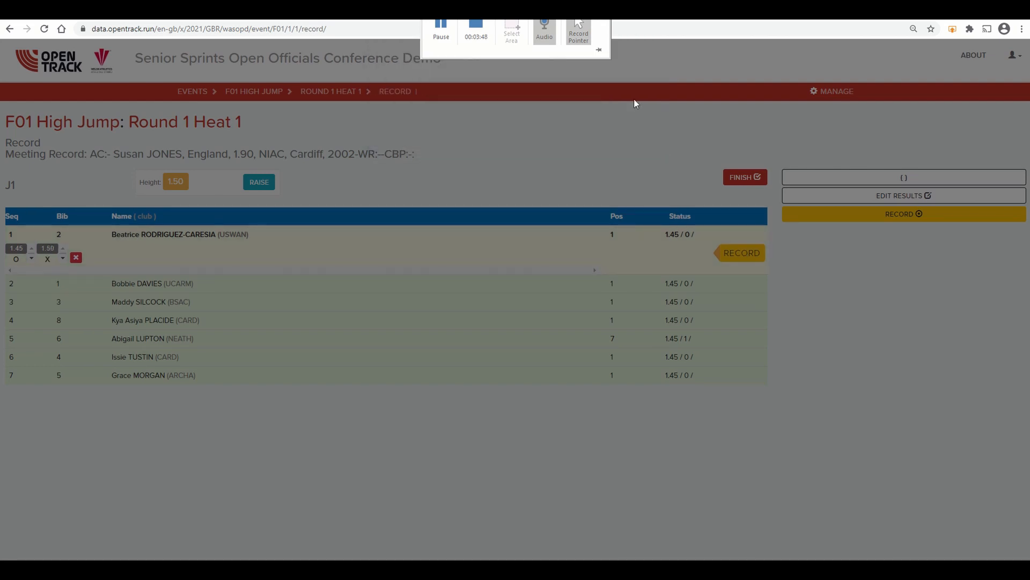
# Step: Record first attempts at 1.50: a failure (X) for the athlete with bib 1 and a clearance (O) for bib 3
pyautogui.click(747, 283)
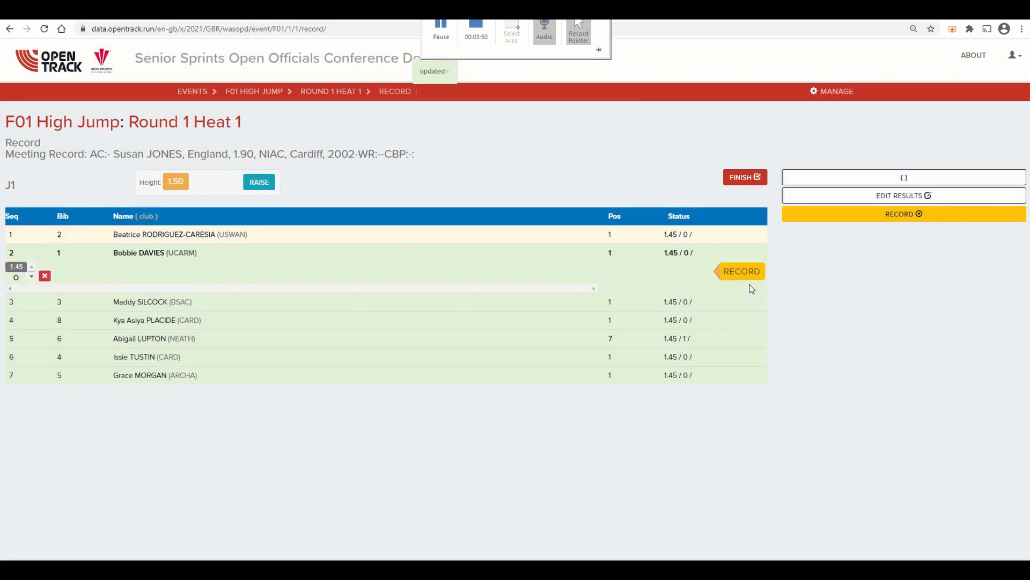
pyautogui.click(741, 271)
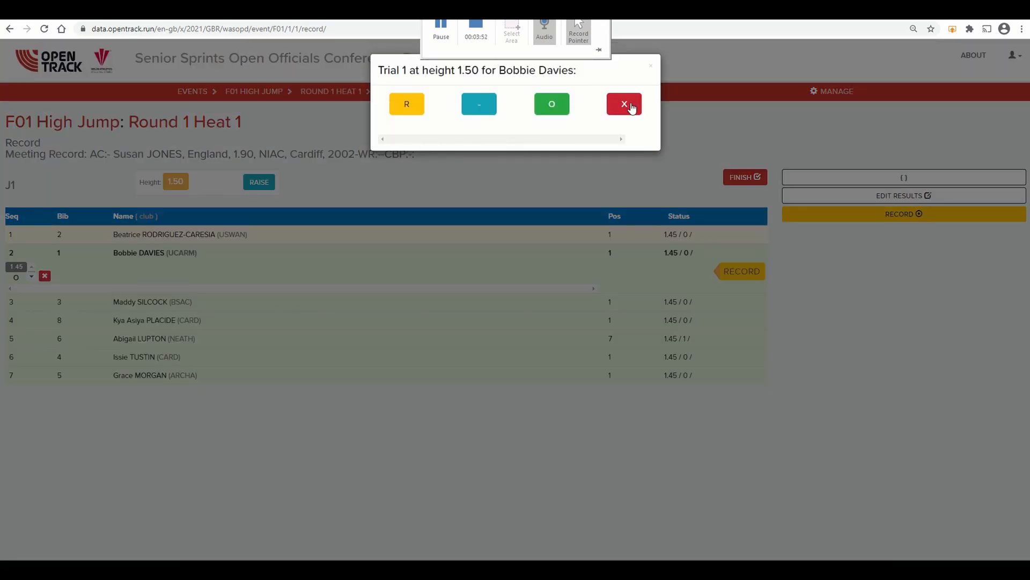
pyautogui.click(626, 105)
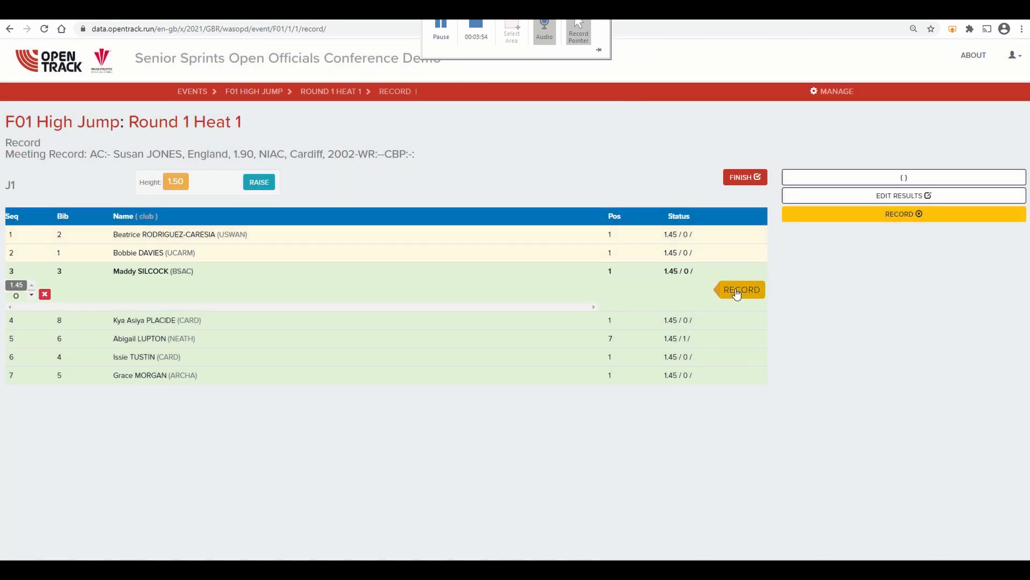
pyautogui.click(739, 290)
pyautogui.click(551, 107)
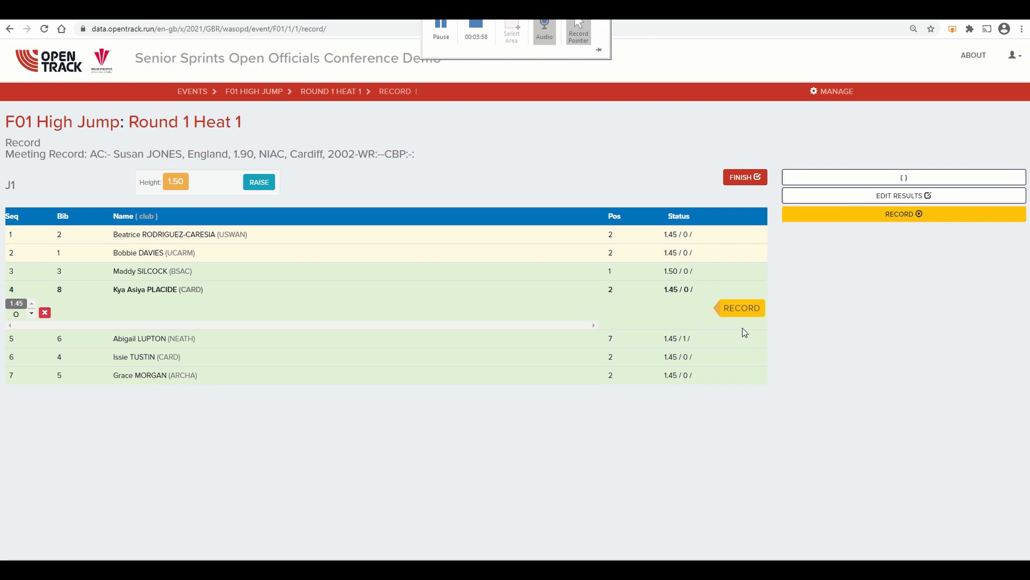
# Step: At 1.50, record a pass (-) for the athlete with bib 8 and a retirement (R) for bib 6
pyautogui.click(744, 317)
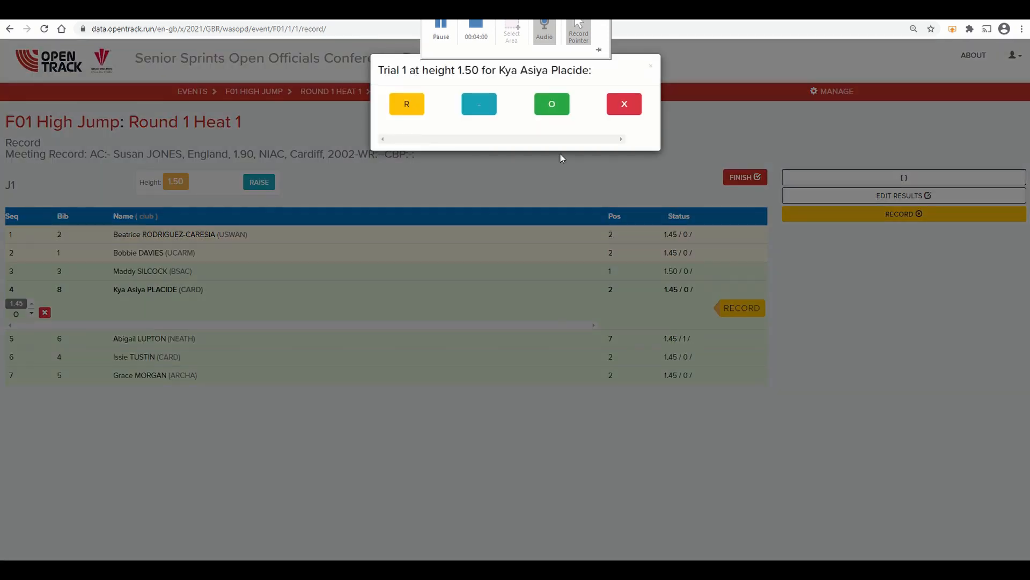
pyautogui.click(476, 109)
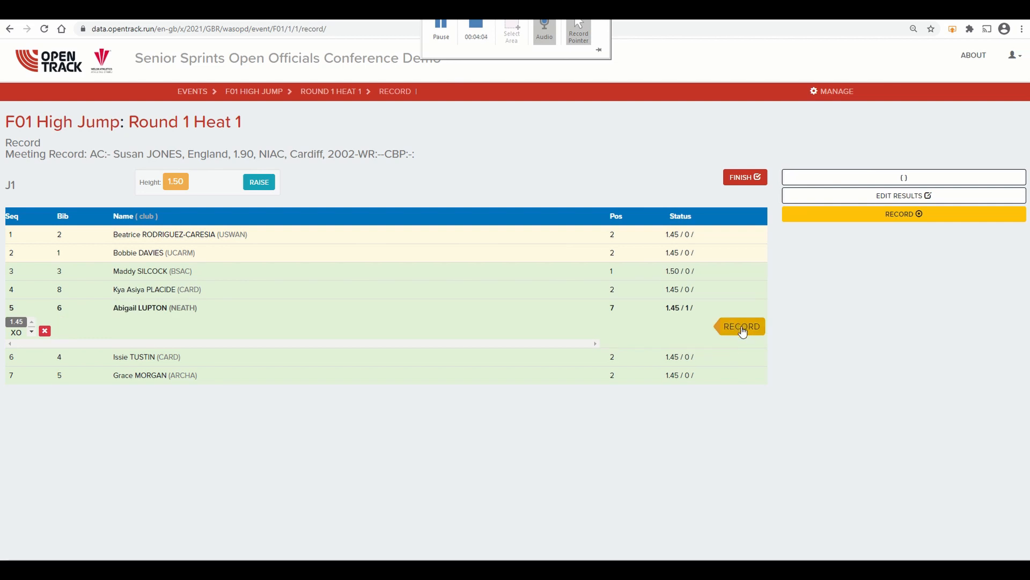
pyautogui.click(742, 328)
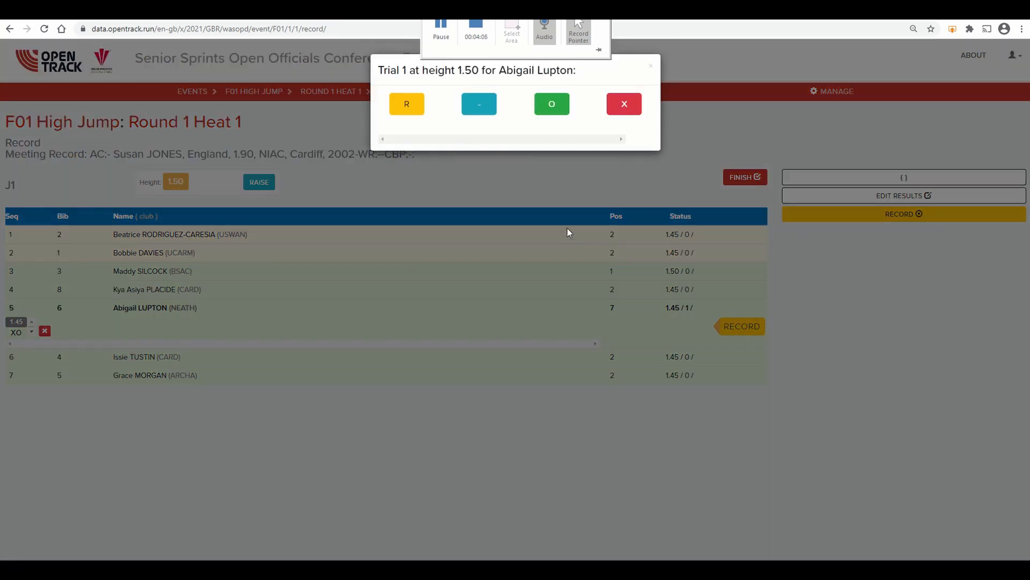
pyautogui.click(416, 110)
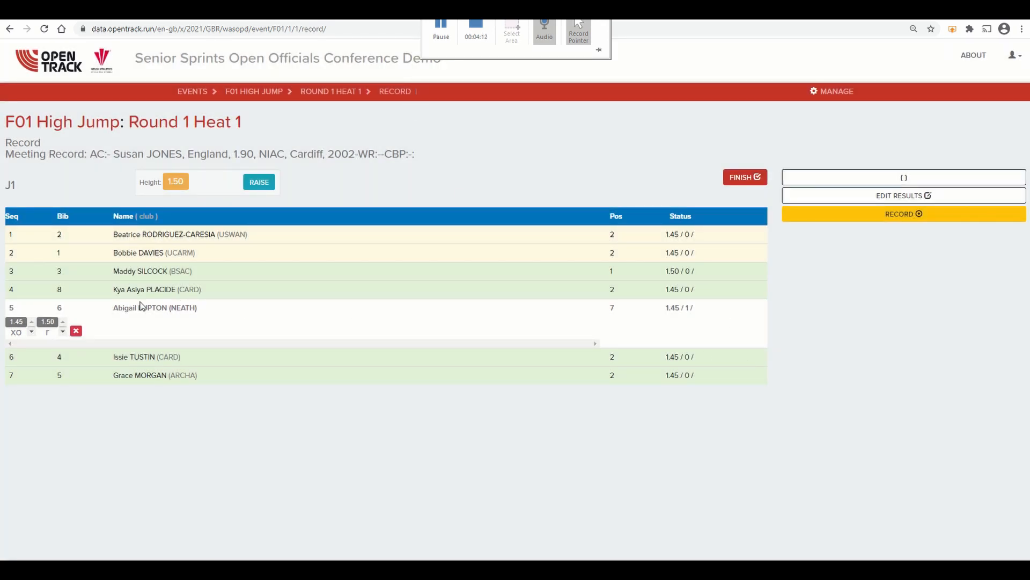
# Step: Record first attempts at 1.50: a clearance (O) for the athlete with bib 4 and a failure (X) for bib 5
pyautogui.click(753, 362)
pyautogui.click(754, 347)
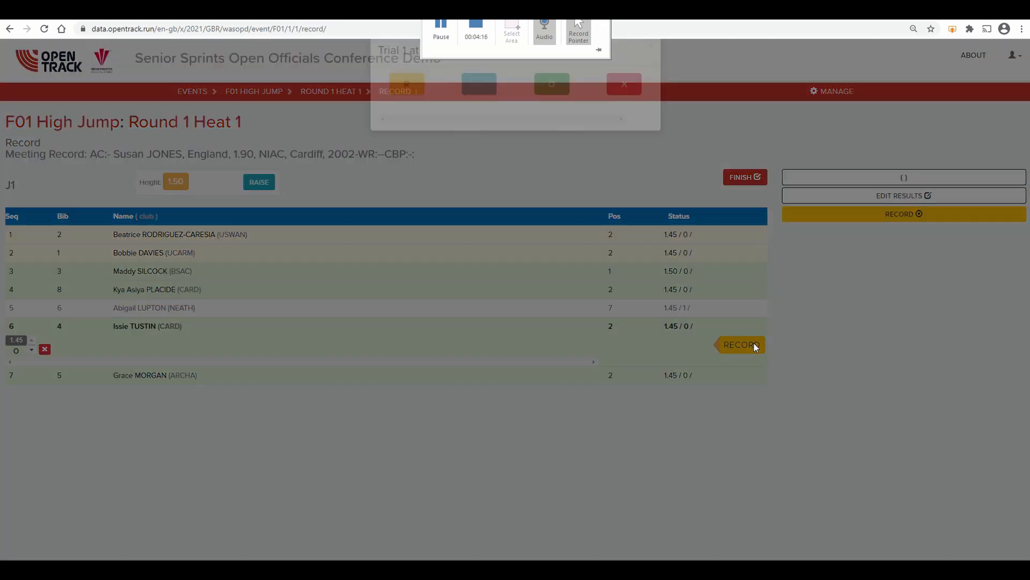
pyautogui.click(550, 103)
pyautogui.click(740, 375)
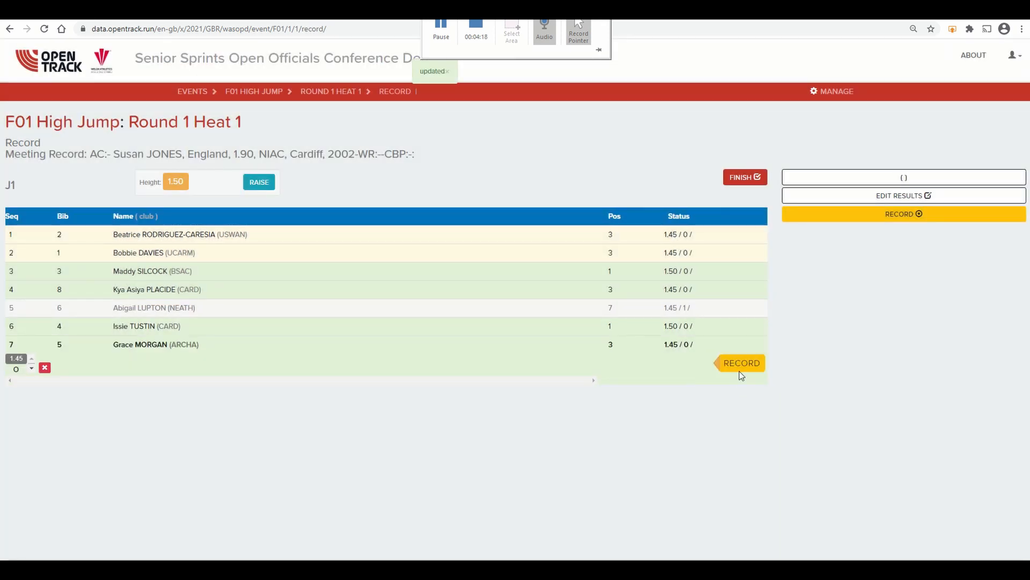
pyautogui.click(740, 363)
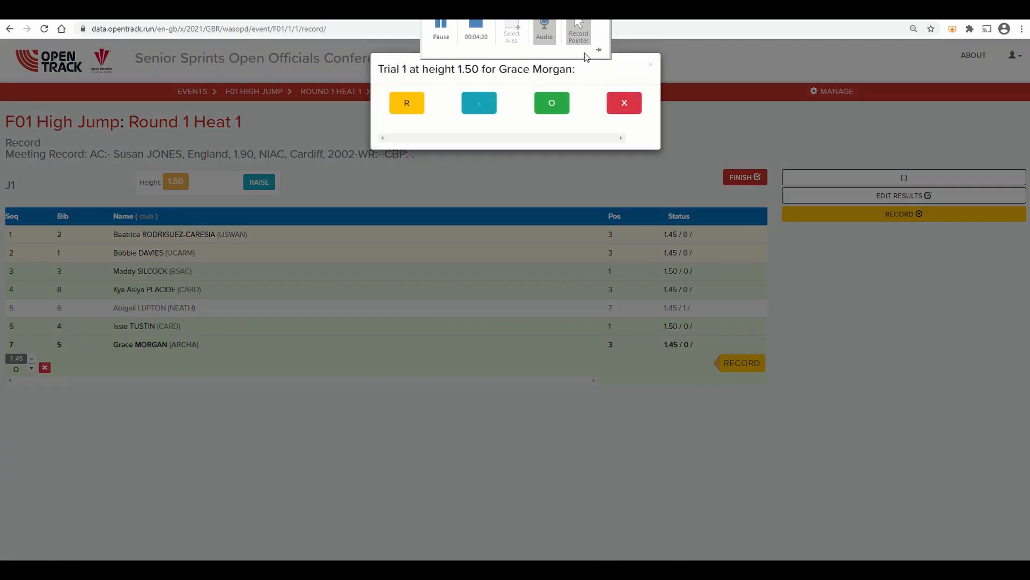
pyautogui.click(621, 103)
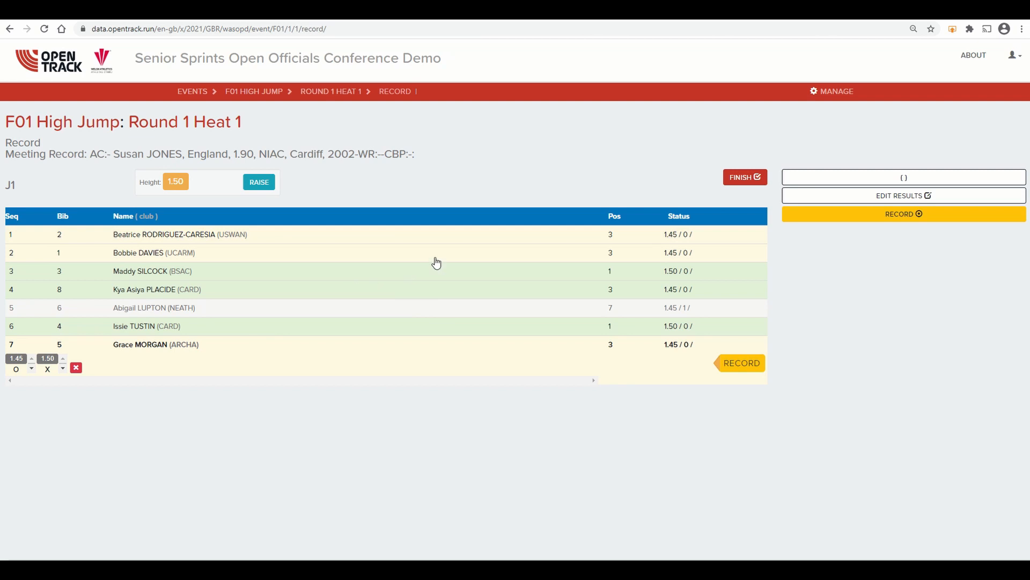
# Step: Record failed second attempts (X) at 1.50 for the athletes with bibs 2 and 1
pyautogui.click(713, 240)
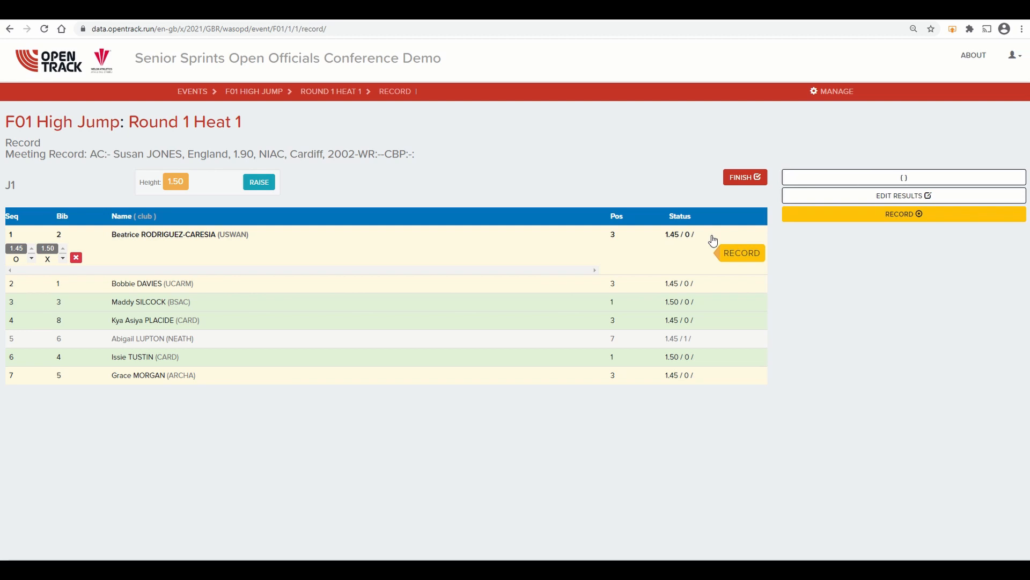
pyautogui.click(734, 255)
pyautogui.click(624, 100)
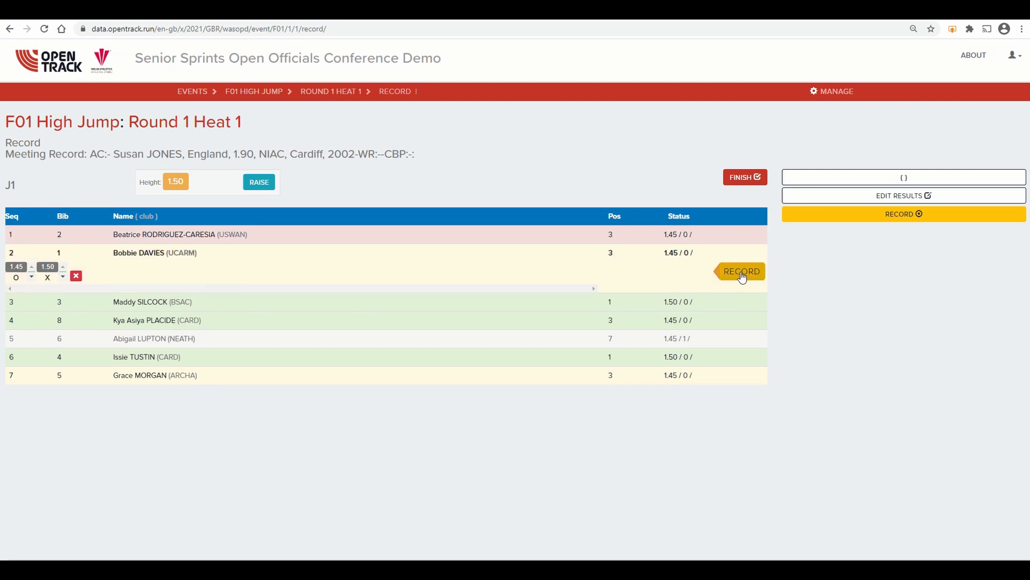
pyautogui.click(742, 272)
pyautogui.click(625, 105)
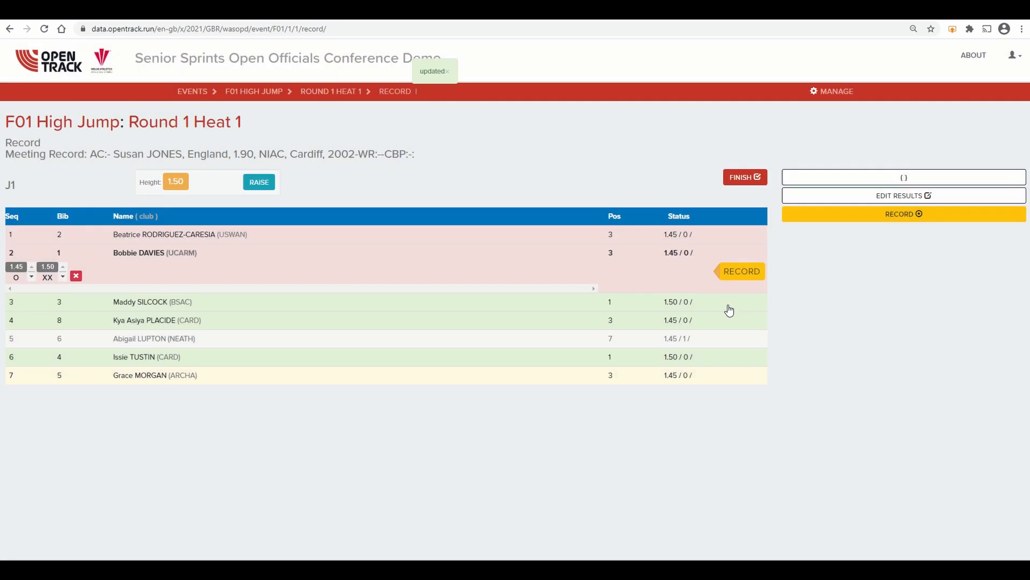
# Step: Record a second-attempt clearance (O) at 1.50 for the athlete with bib 5
pyautogui.click(730, 306)
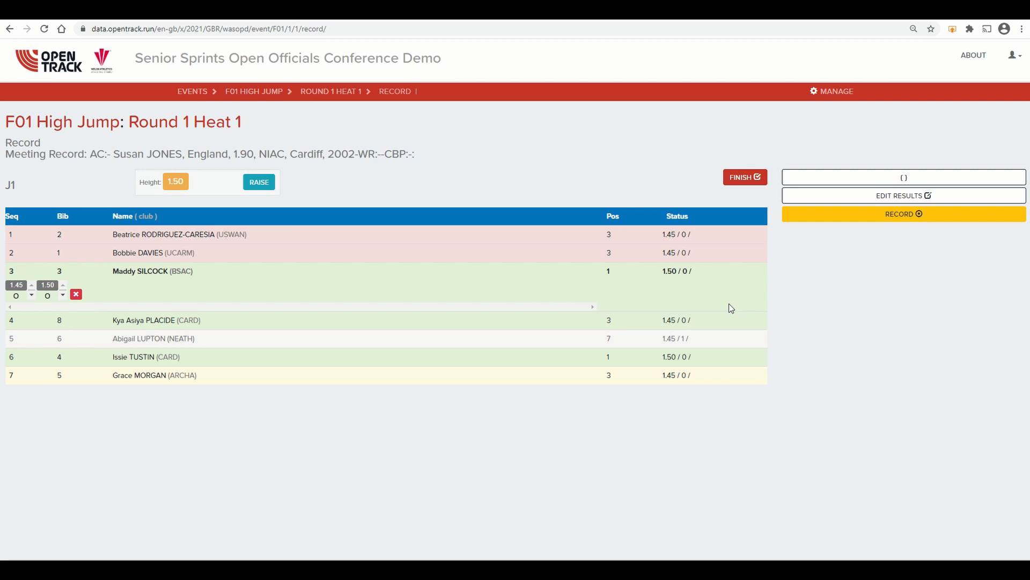
pyautogui.click(726, 380)
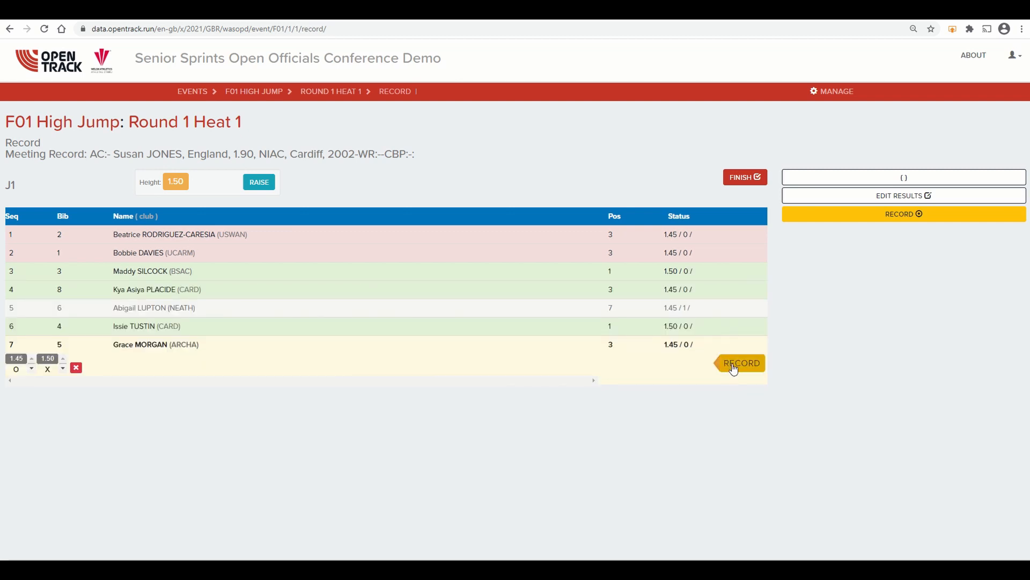
pyautogui.click(732, 363)
pyautogui.click(553, 106)
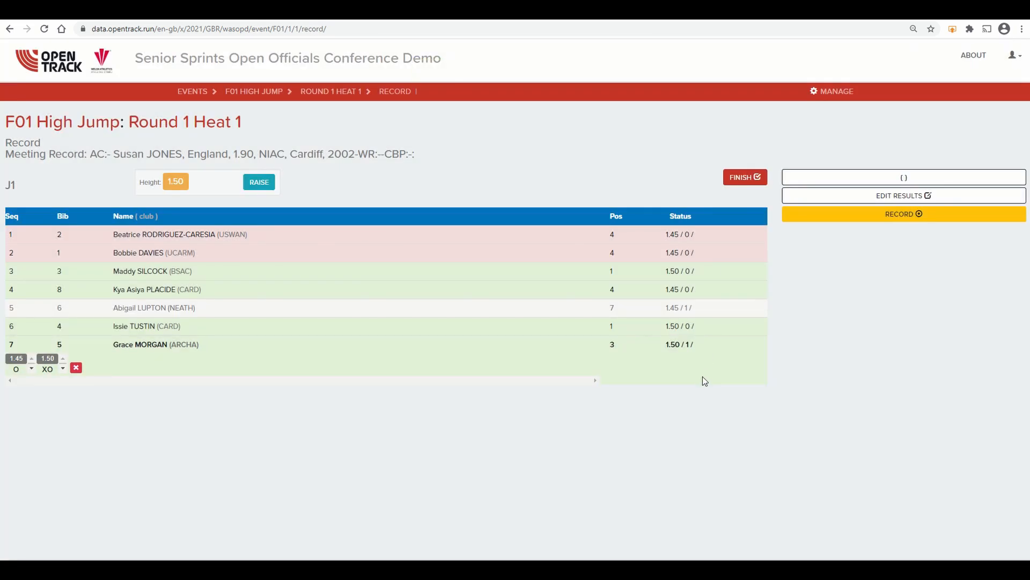
# Step: Record third attempts at 1.50: a failure (X) for the athlete with bib 2 and a clearance (O) for bib 1
pyautogui.click(724, 235)
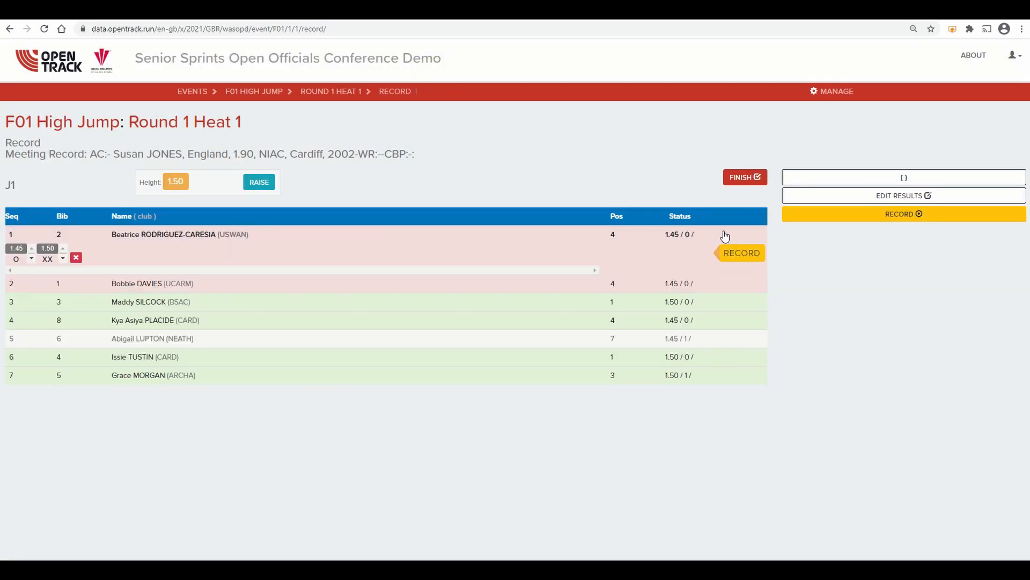
pyautogui.click(741, 251)
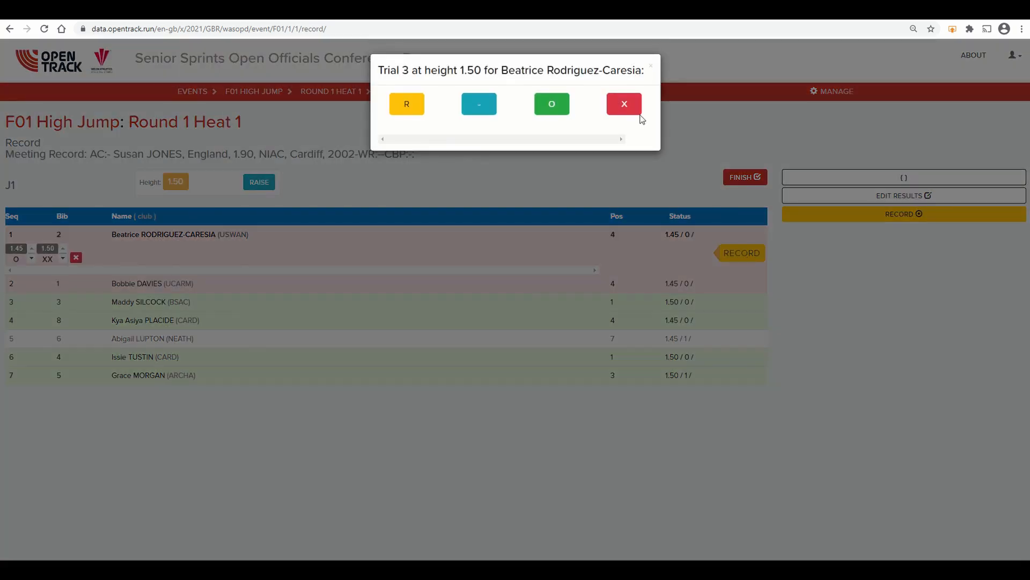
pyautogui.click(626, 108)
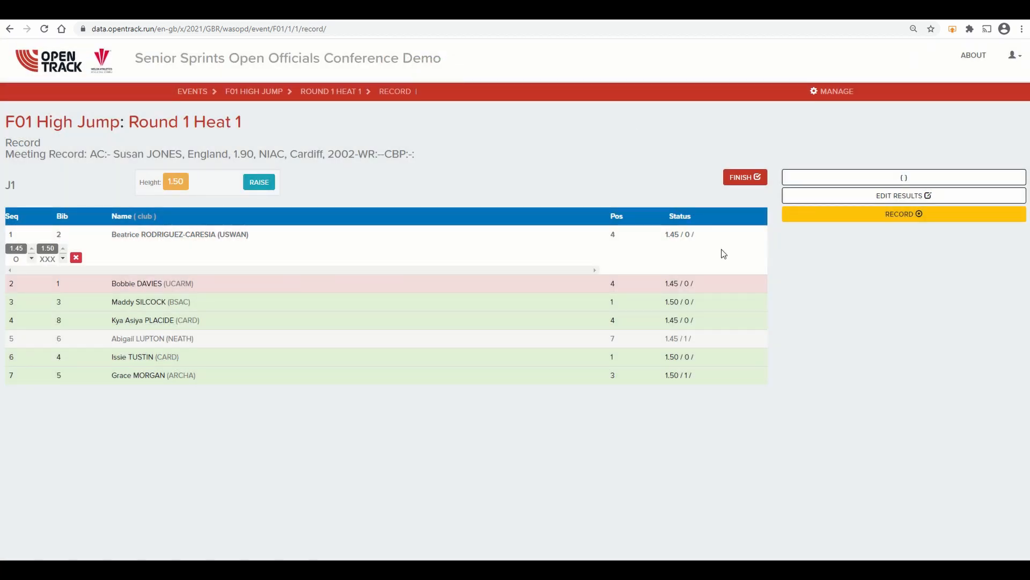
pyautogui.click(728, 284)
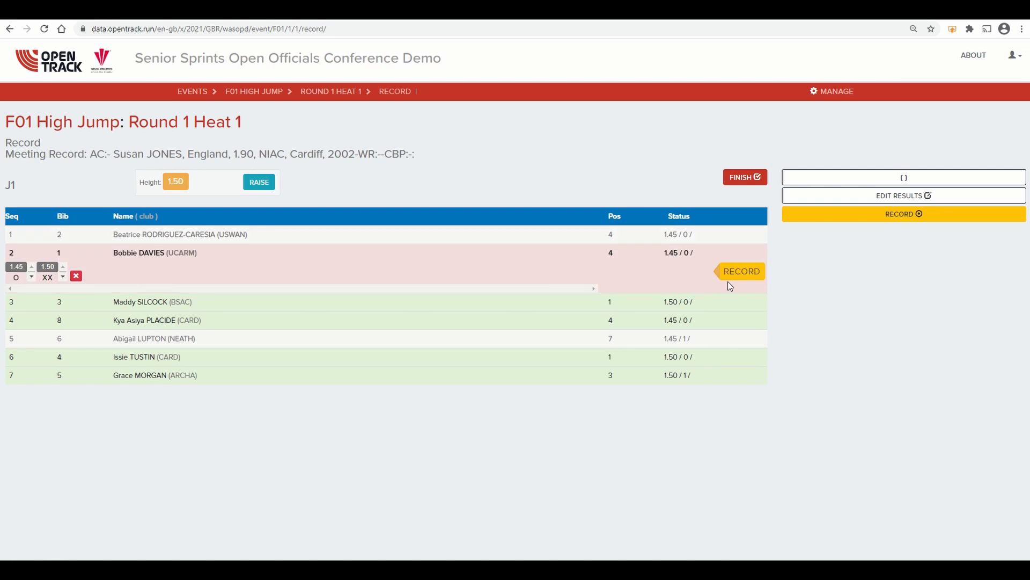
pyautogui.click(737, 273)
pyautogui.click(552, 103)
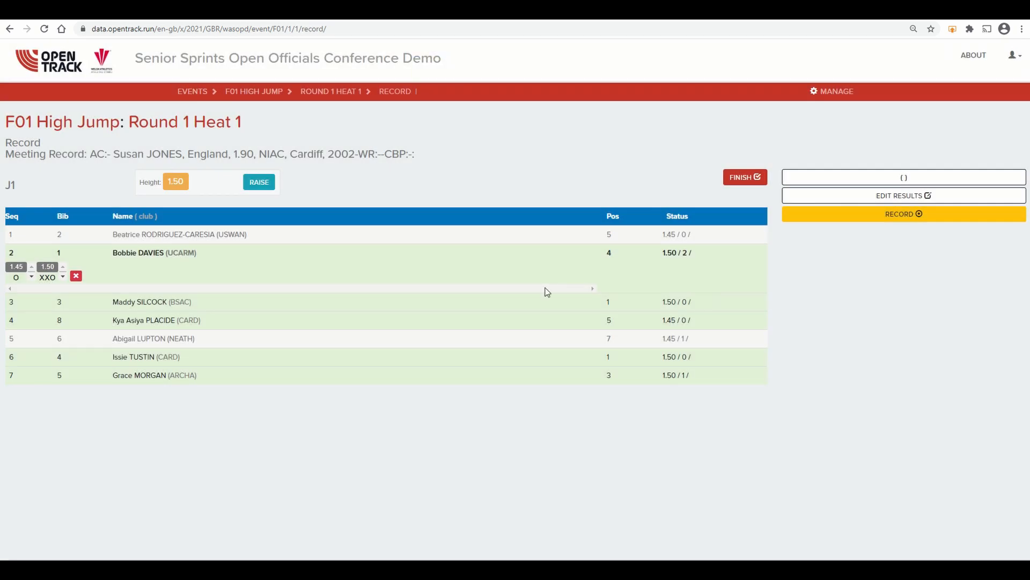
# Step: Raise the bar to 1.55 and record a failed first attempt (X) for the athlete with bib 1
pyautogui.click(259, 182)
pyautogui.click(198, 201)
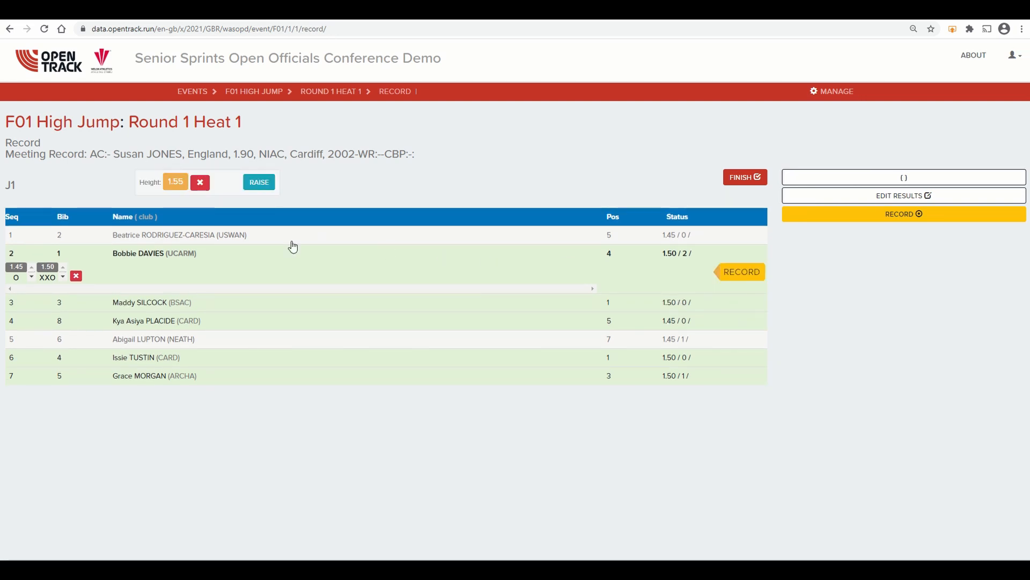
pyautogui.click(745, 272)
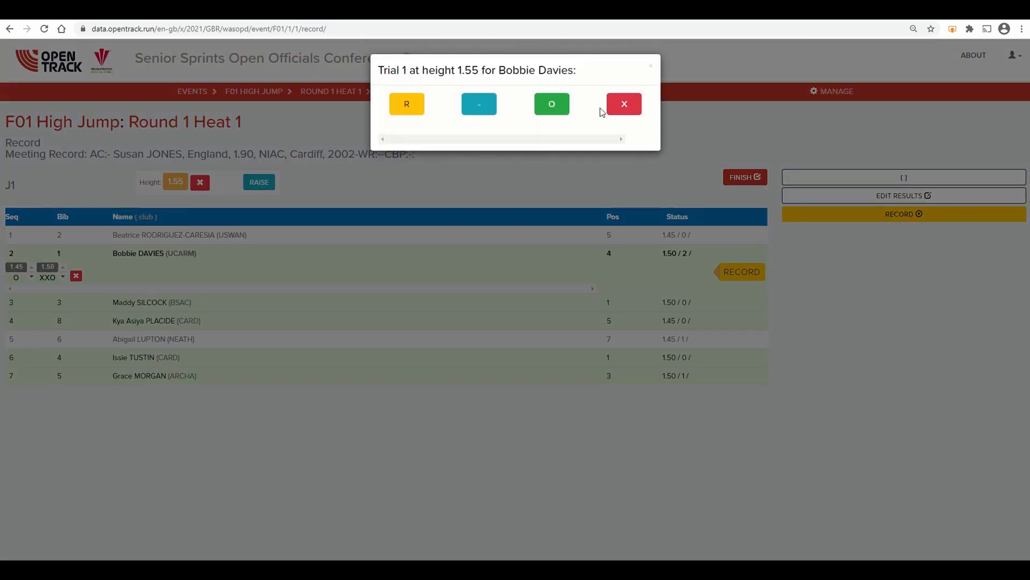
pyautogui.click(624, 104)
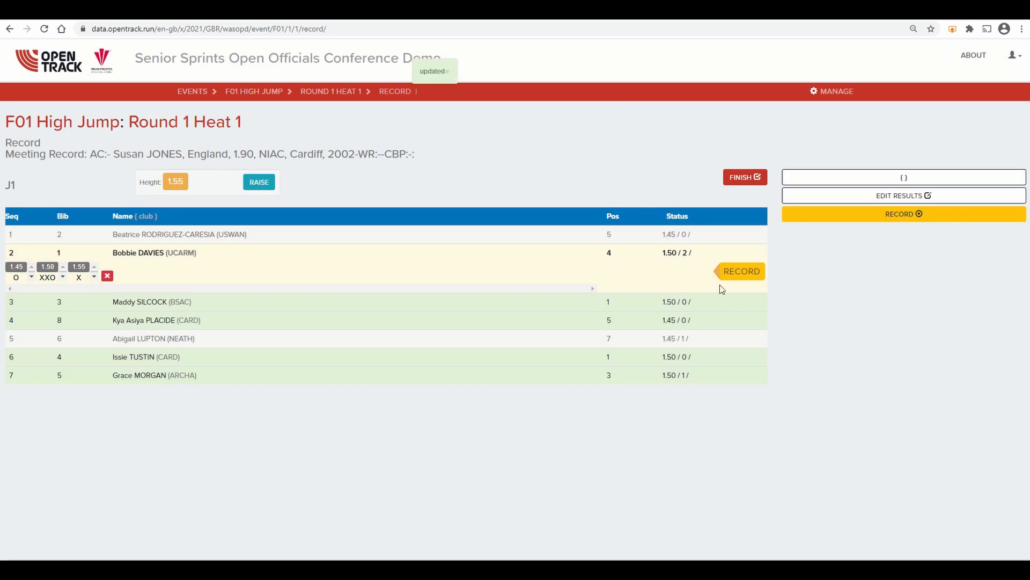
# Step: Record first attempts at 1.55: a clearance (O) for the athlete with bib 3 and a failure (X) for bib 8
pyautogui.click(734, 304)
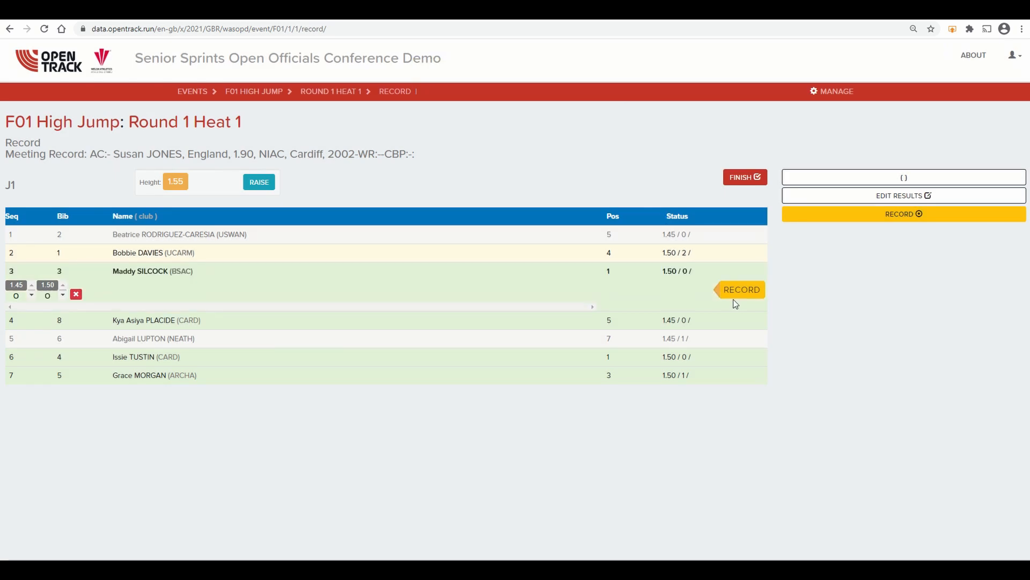
pyautogui.click(735, 287)
pyautogui.click(551, 104)
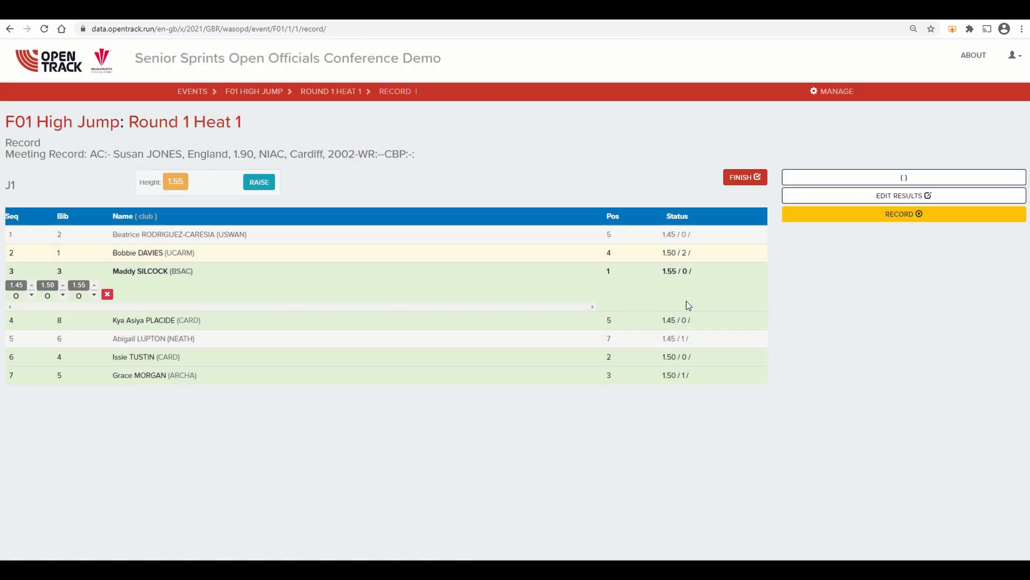
pyautogui.click(717, 325)
pyautogui.click(743, 297)
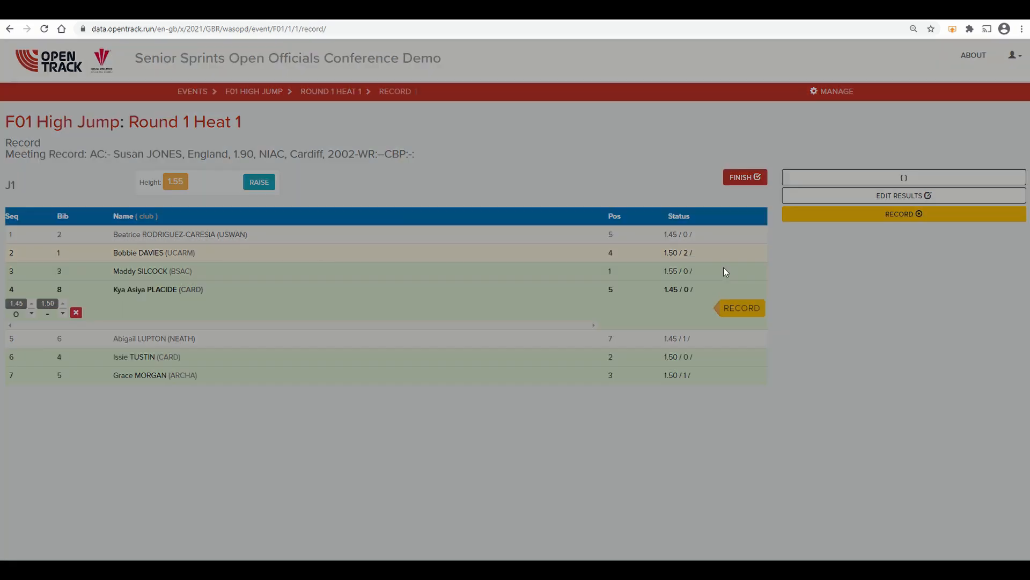
pyautogui.click(622, 102)
# Step: Record first attempts at 1.55: a clearance (O) for the athlete with bib 4 and a failure (X) for bib 5
pyautogui.click(744, 372)
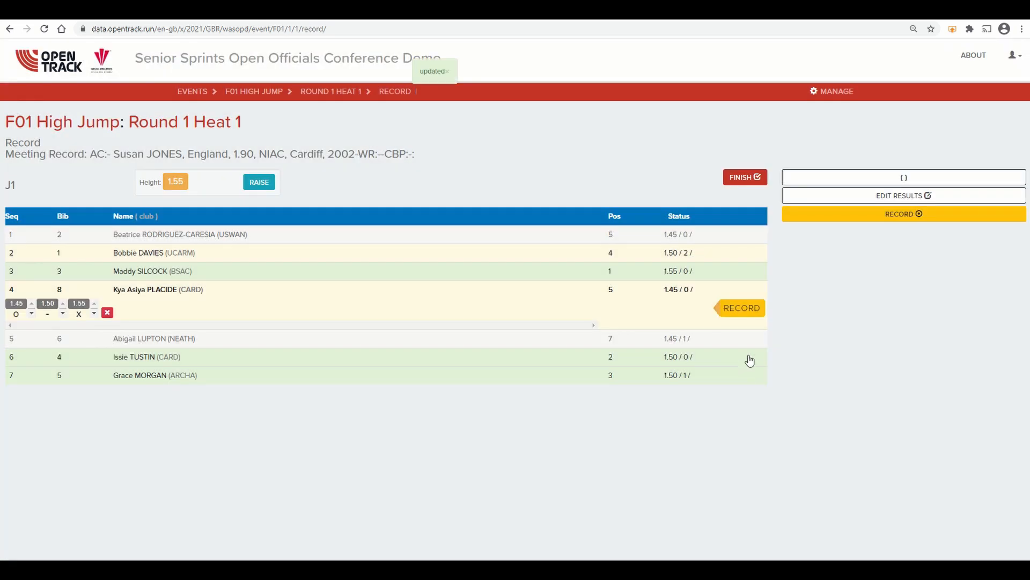
pyautogui.click(746, 356)
pyautogui.click(746, 349)
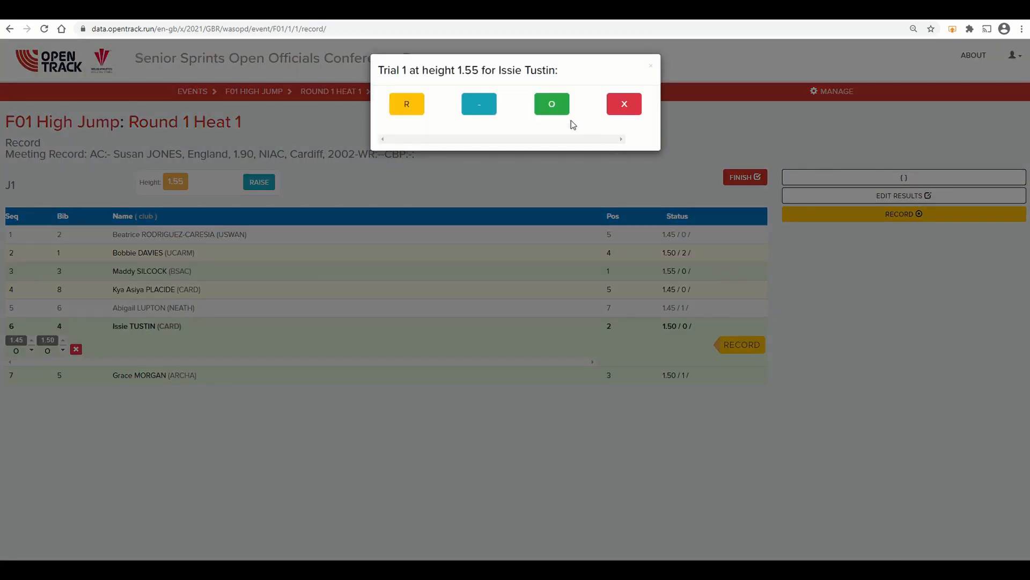
pyautogui.click(552, 104)
pyautogui.click(740, 375)
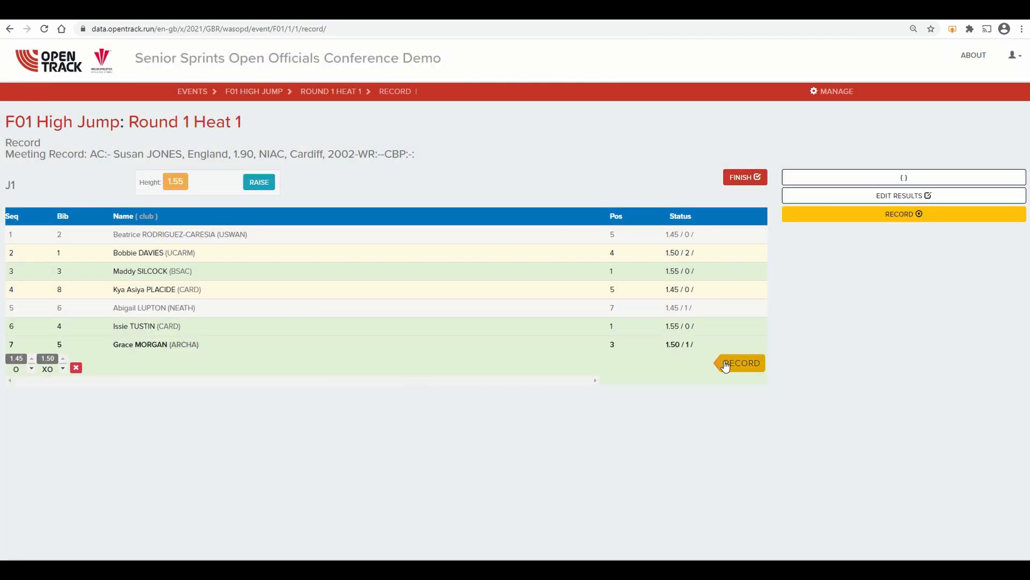
pyautogui.click(740, 363)
pyautogui.click(625, 104)
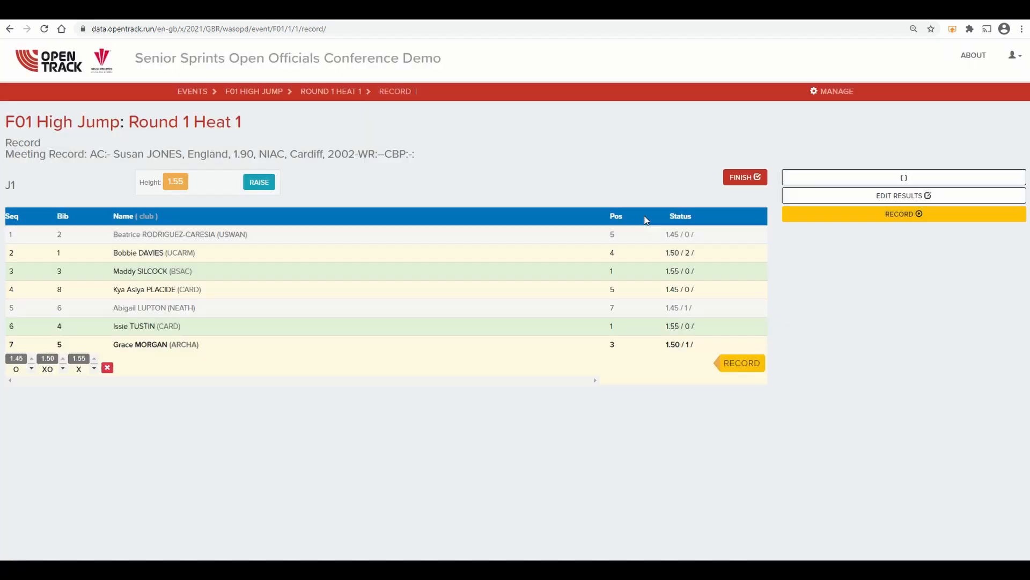
# Step: Record a failed second attempt (X) at 1.55 for the athlete with bib 1
pyautogui.click(737, 254)
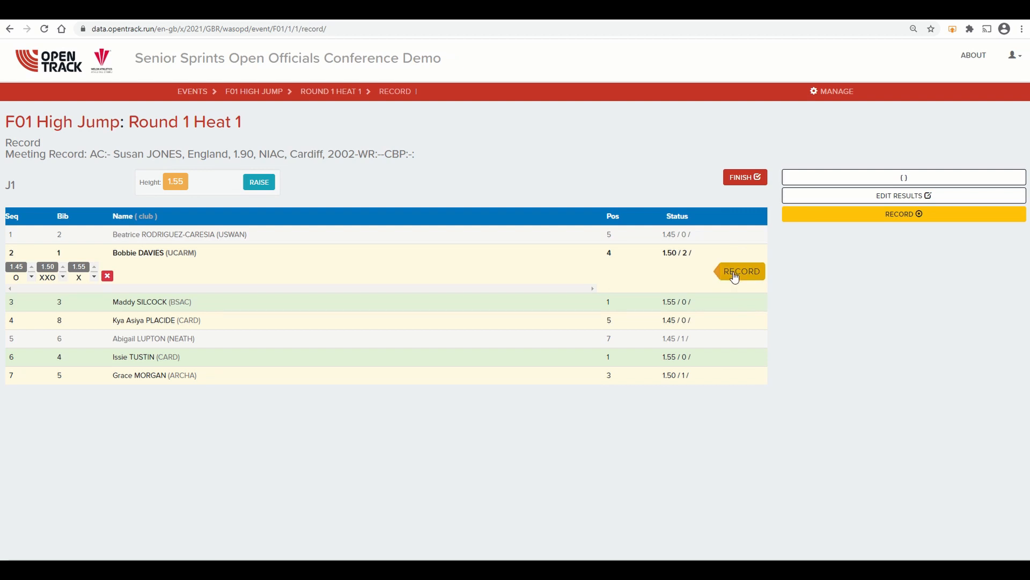
pyautogui.click(733, 272)
pyautogui.click(622, 101)
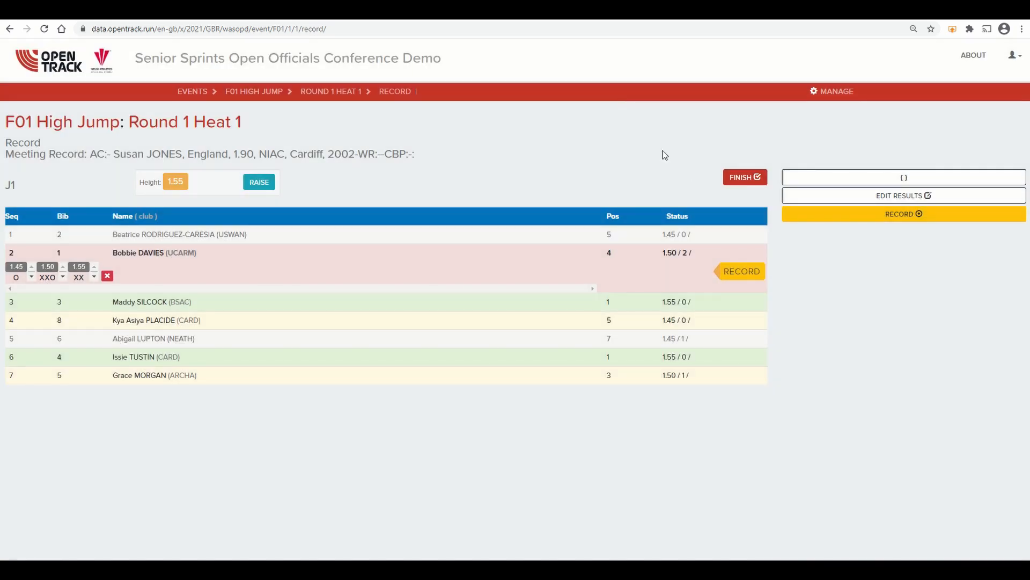
# Step: Record second attempts at 1.55: a clearance (O) for the athlete with bib 8 and a failure (X) for bib 5
pyautogui.click(734, 304)
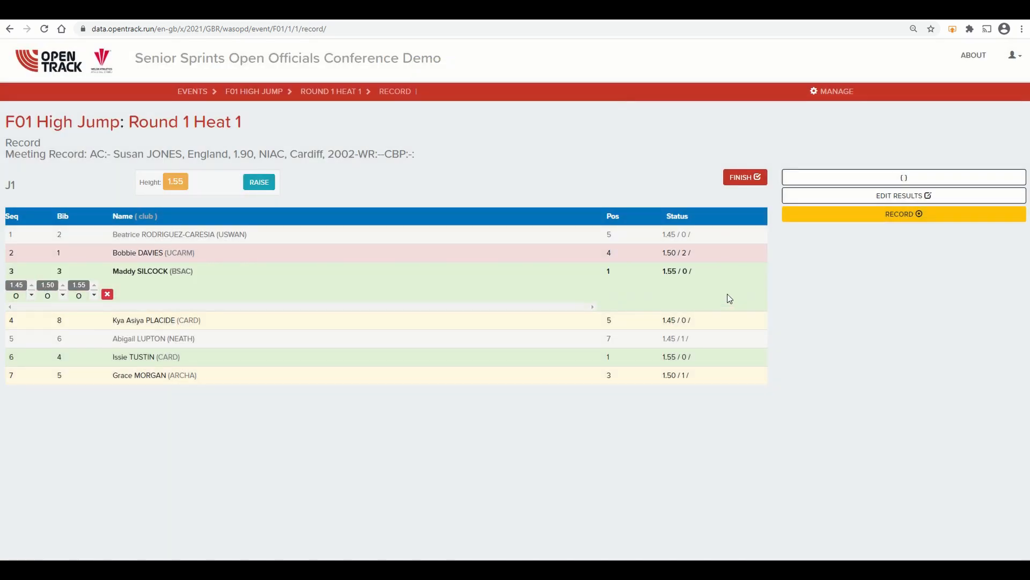
pyautogui.click(736, 323)
pyautogui.click(735, 310)
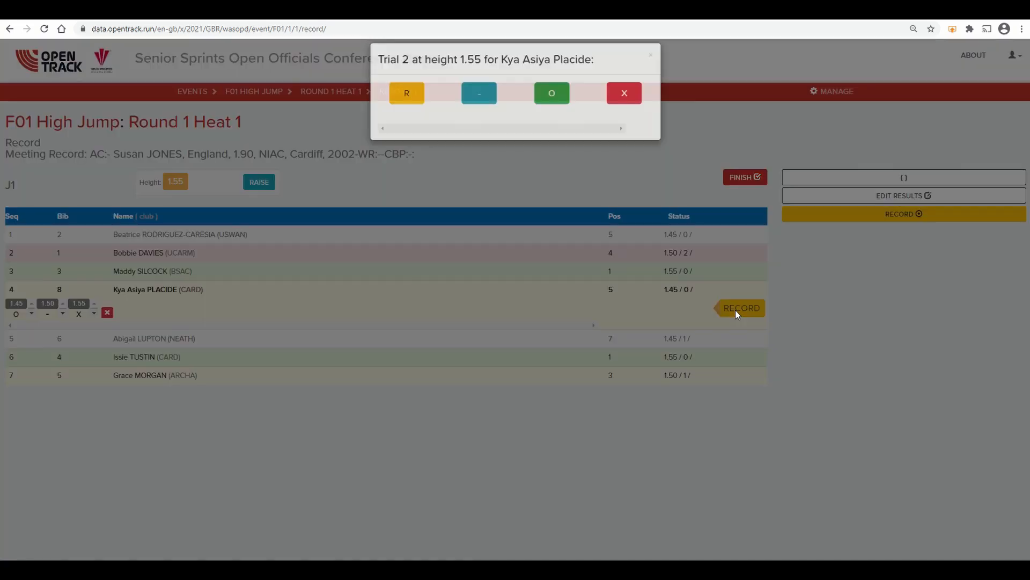
pyautogui.click(553, 103)
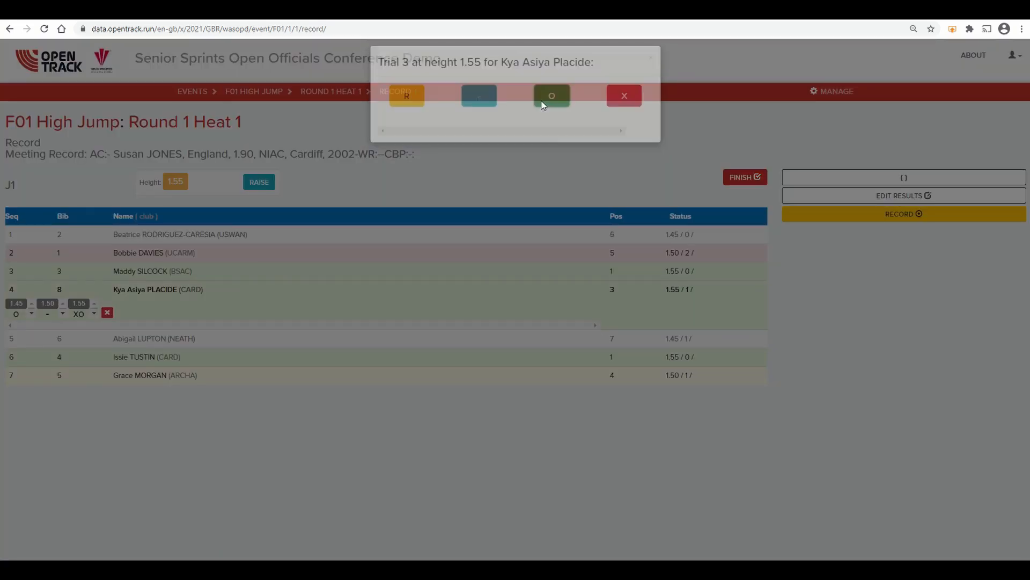
pyautogui.click(727, 374)
pyautogui.click(731, 362)
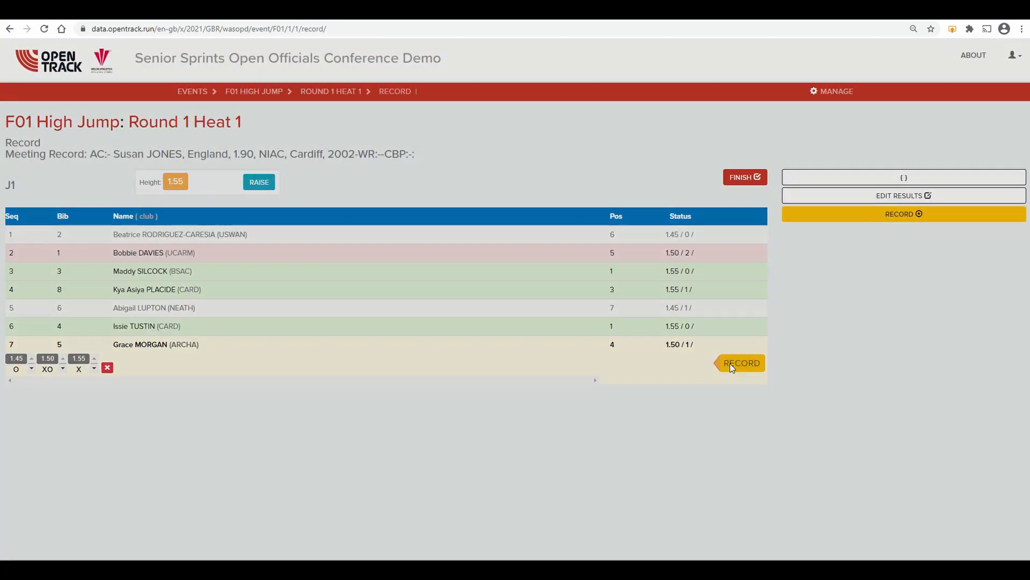
pyautogui.click(624, 103)
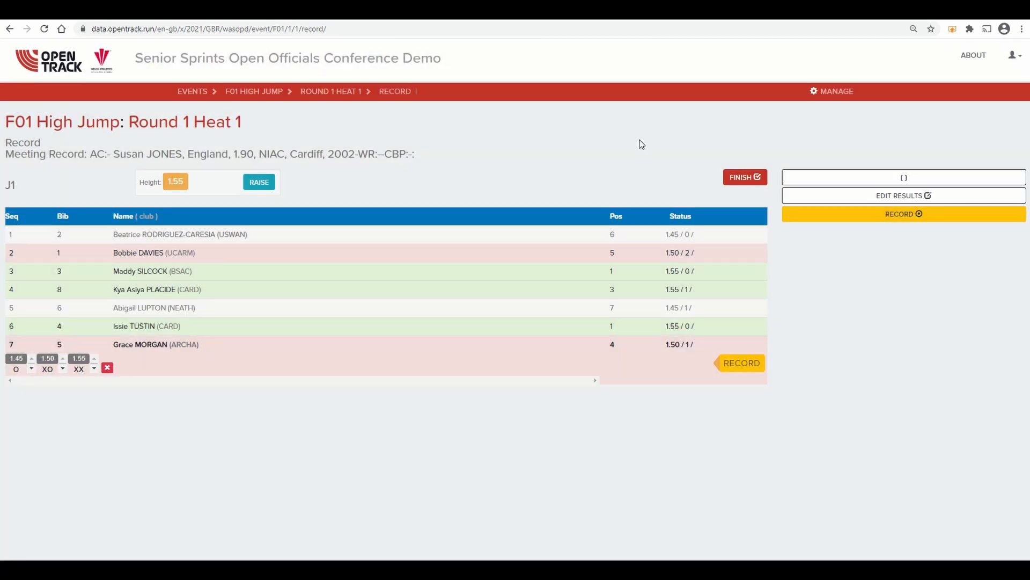
# Step: Record third attempts at 1.55: a clearance (O) for the athlete with bib 1 and a failure (X) for bib 5
pyautogui.click(725, 257)
pyautogui.click(742, 272)
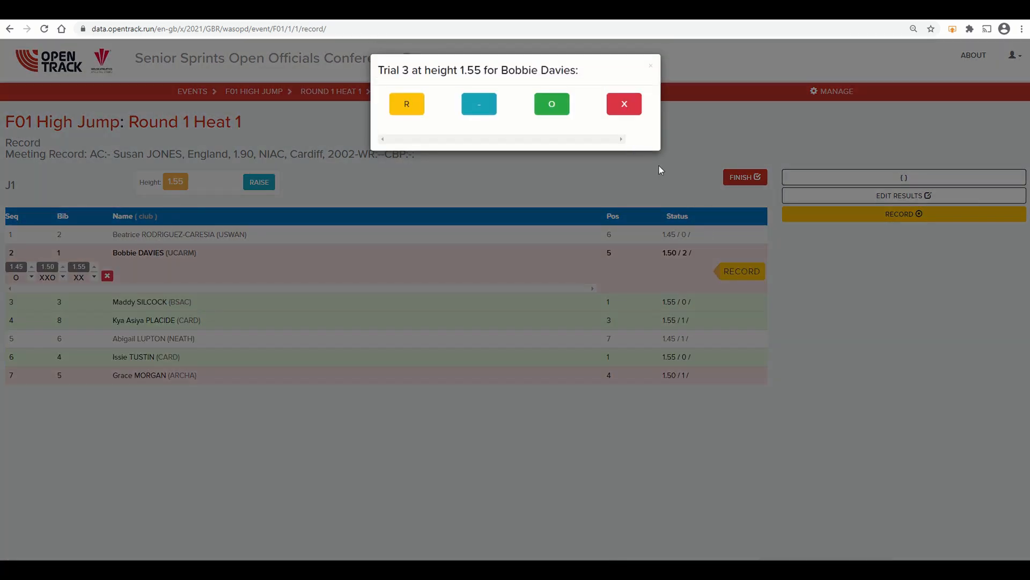
pyautogui.click(543, 104)
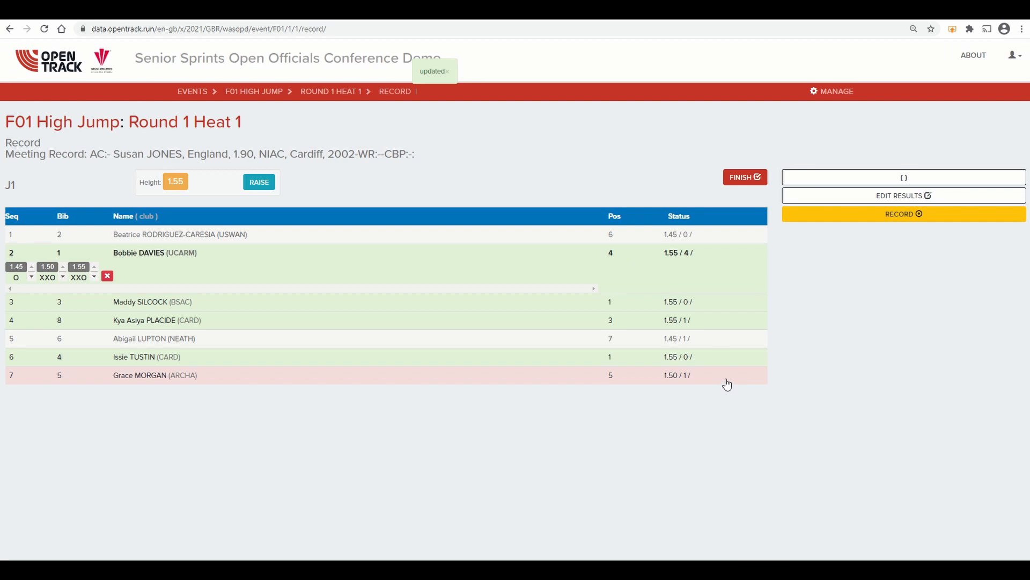
pyautogui.click(723, 380)
pyautogui.click(746, 363)
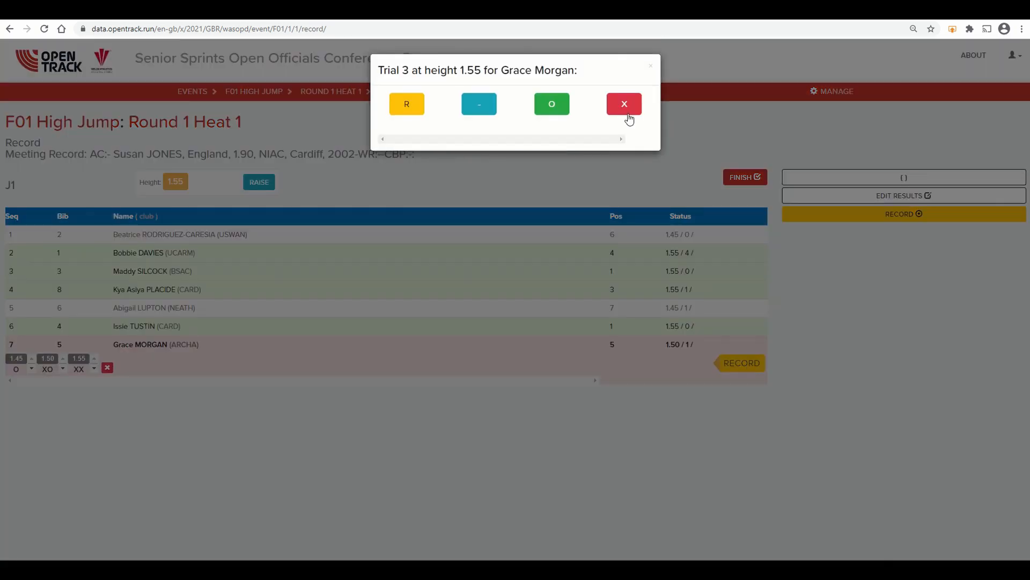
pyautogui.click(626, 106)
# Step: Raise the bar to 1.60 and record a failed first attempt (X) for the athlete with bib 1
pyautogui.click(731, 262)
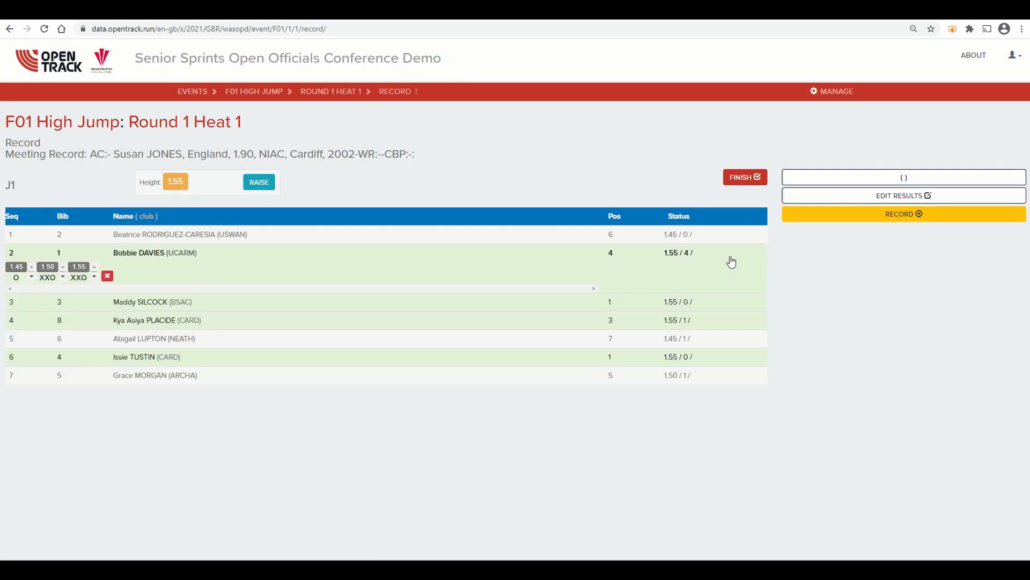
pyautogui.click(258, 181)
pyautogui.click(226, 203)
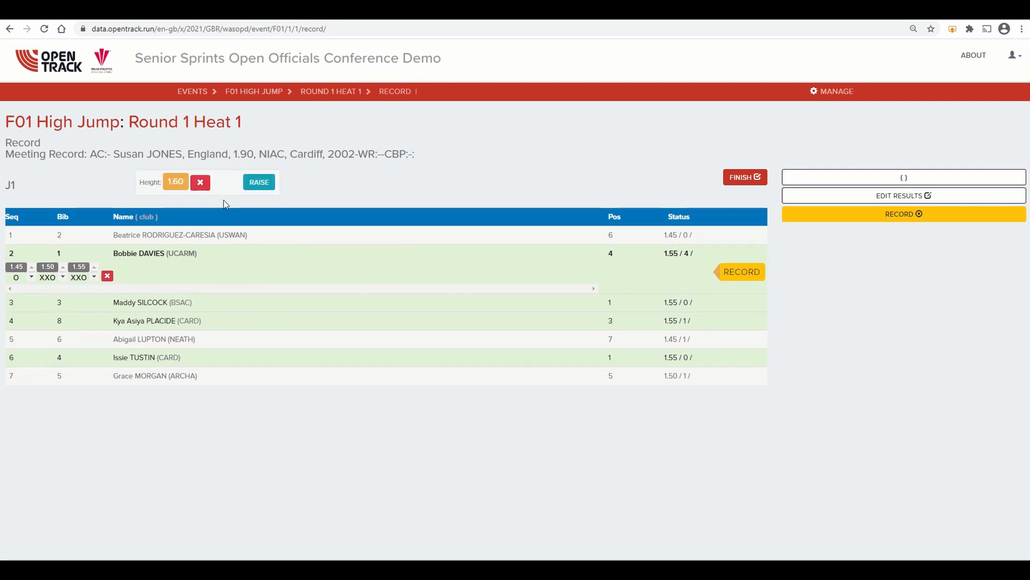
pyautogui.click(718, 271)
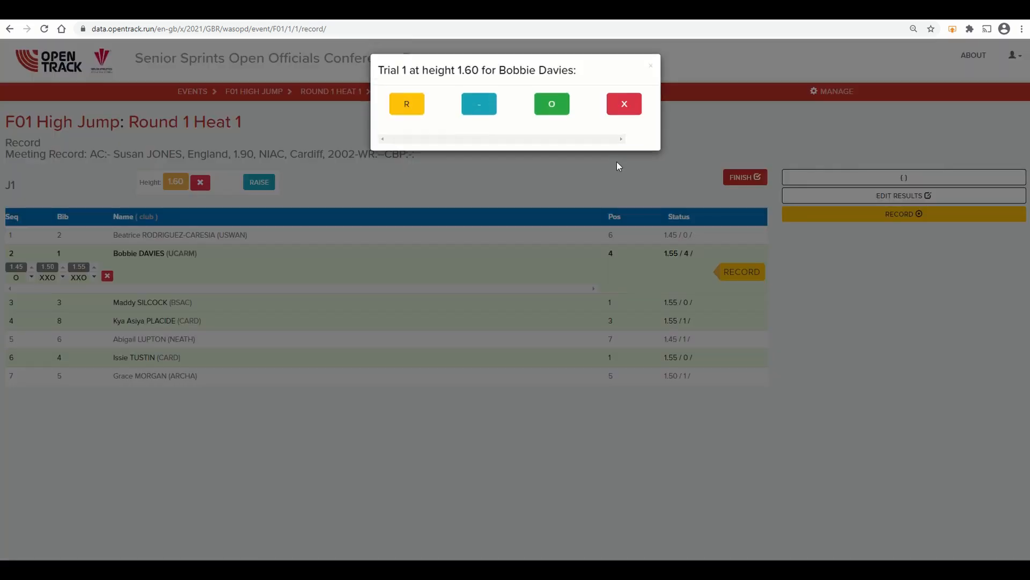
pyautogui.click(625, 108)
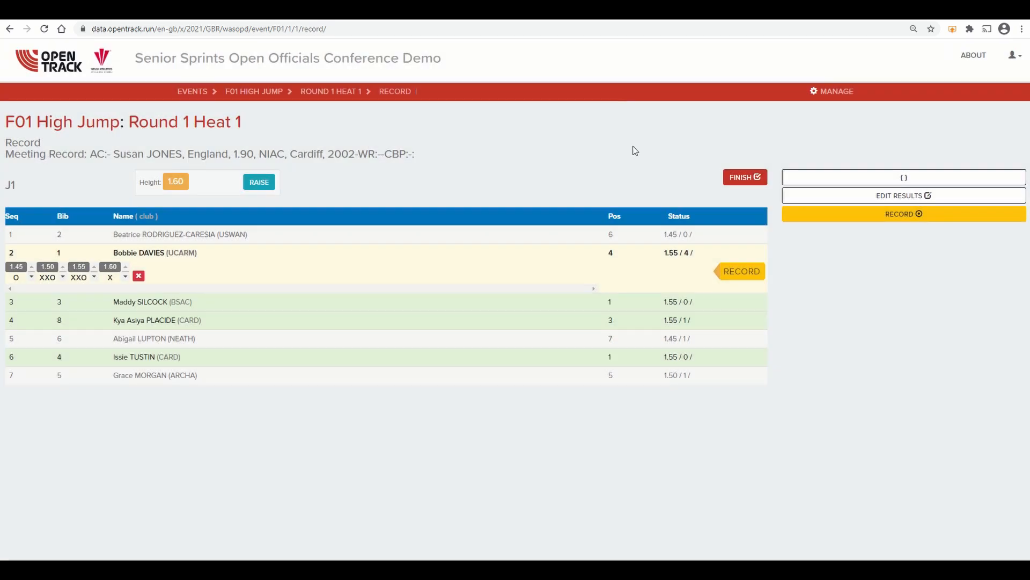
# Step: Record failed first attempts (X) at 1.60 for the athletes with bibs 3, 8 and 4
pyautogui.click(736, 293)
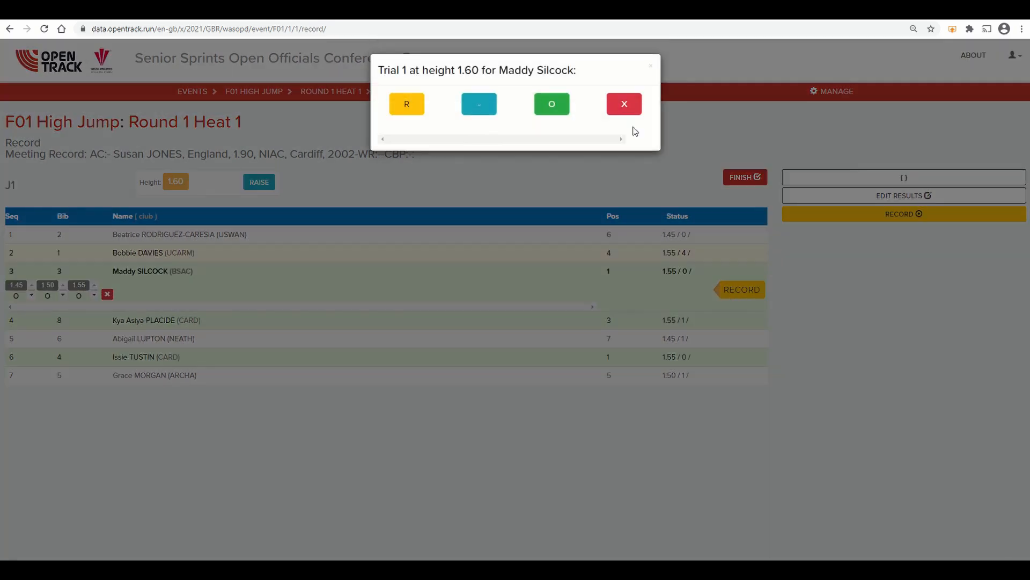
pyautogui.click(625, 103)
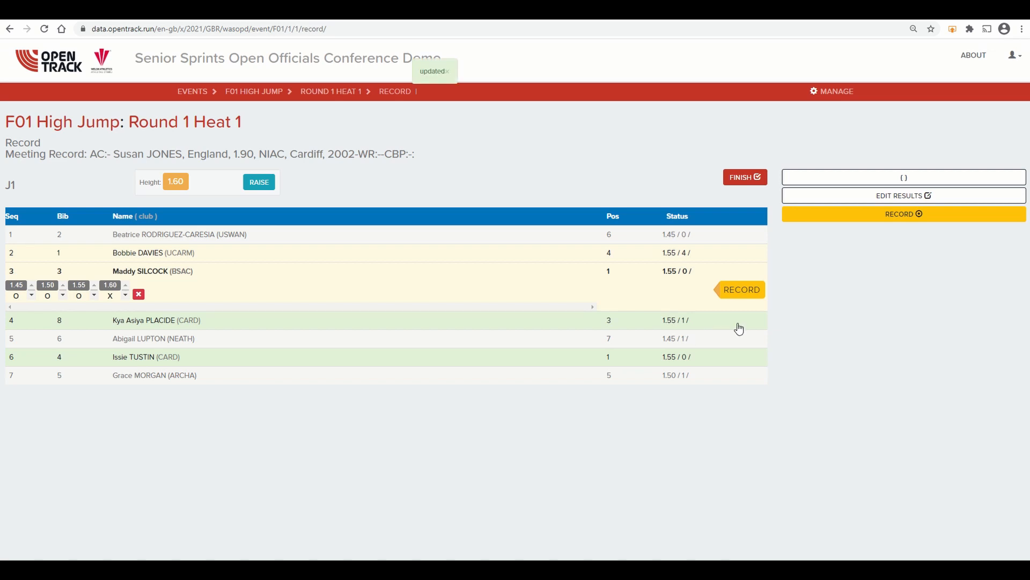
pyautogui.click(742, 311)
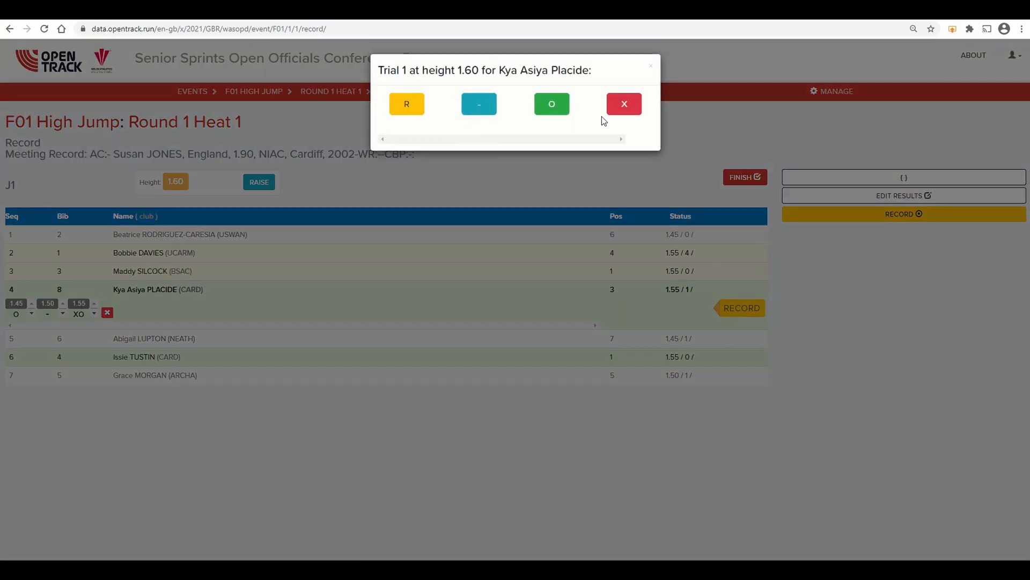
pyautogui.click(626, 104)
pyautogui.click(745, 344)
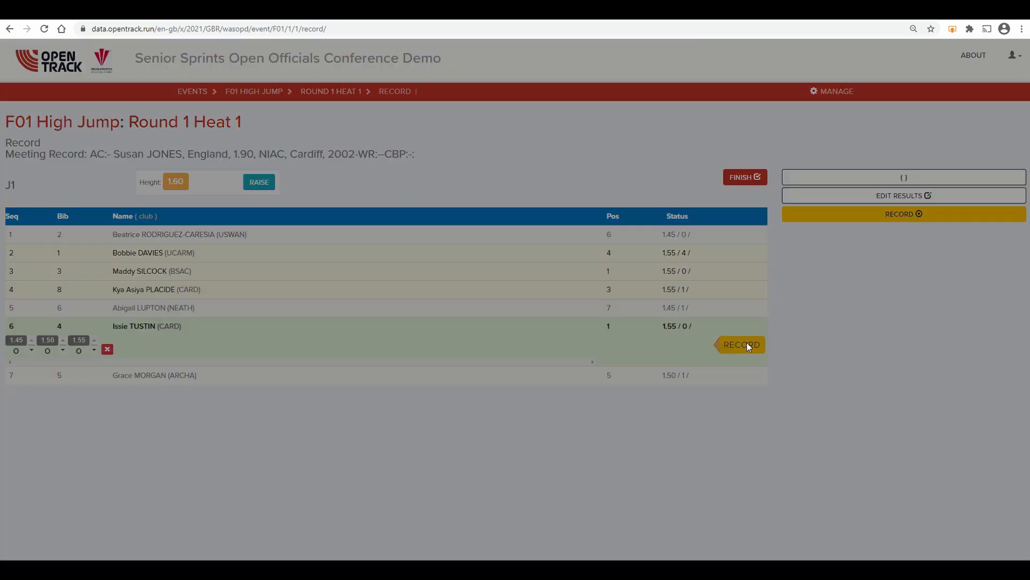
pyautogui.click(625, 104)
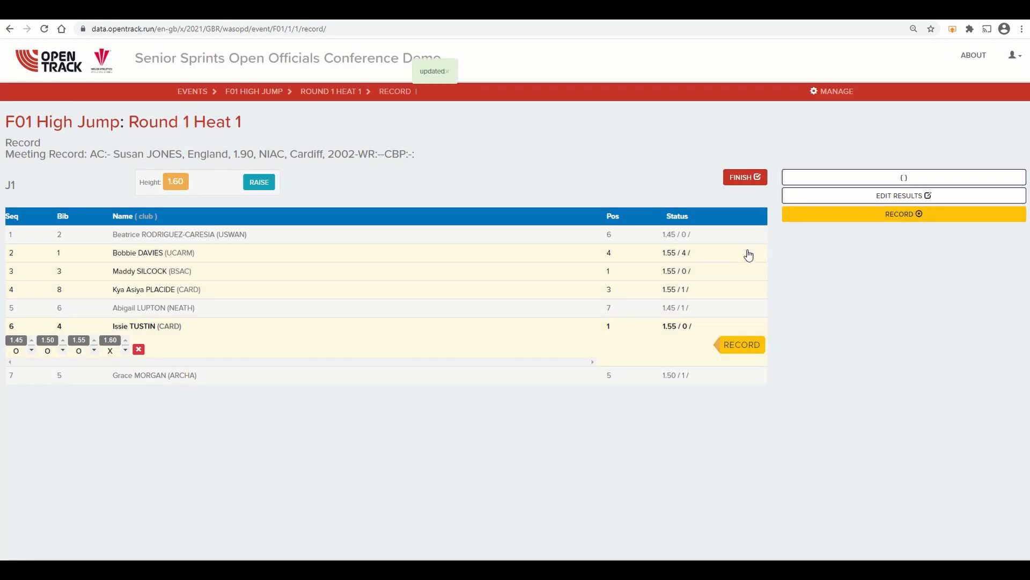
# Step: Record failed second attempts (X) at 1.60 for the athletes with bibs 1 and 3
pyautogui.click(740, 271)
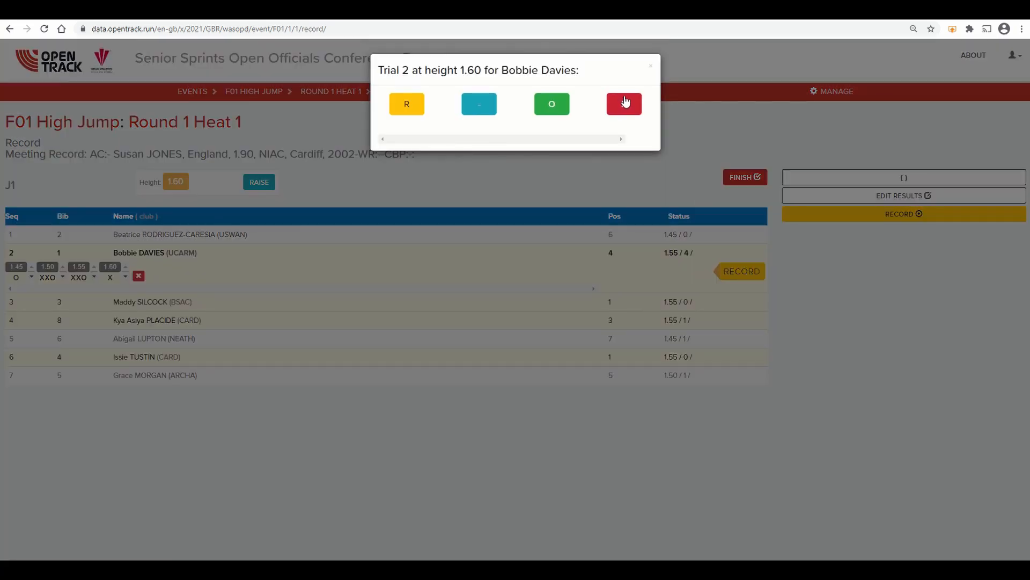
pyautogui.click(626, 102)
pyautogui.click(739, 291)
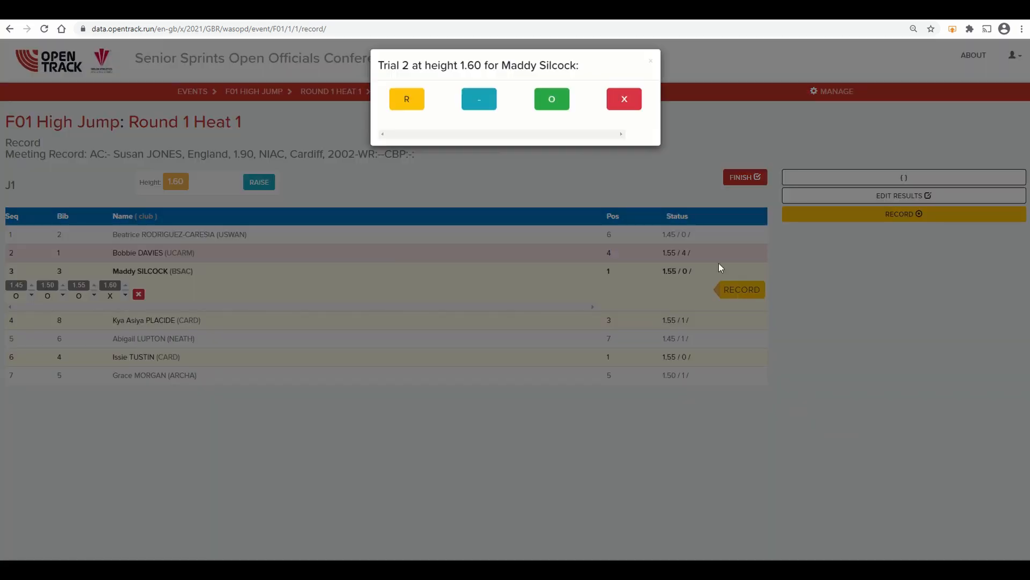
pyautogui.click(627, 105)
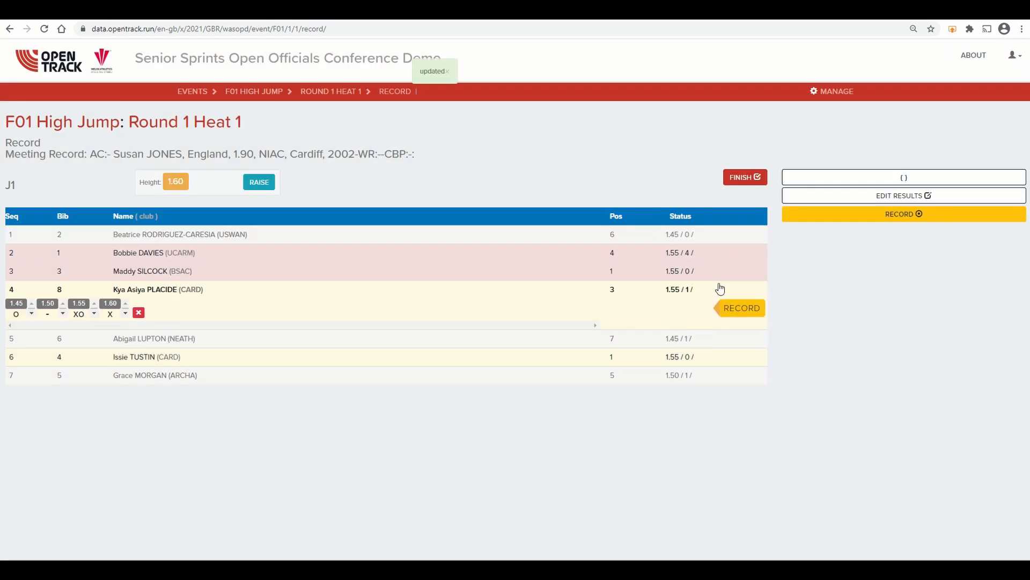
# Step: Record second attempts at 1.60: a clearance (O) for the athlete with bib 8 and a failure (X) for bib 4
pyautogui.click(736, 303)
pyautogui.click(558, 113)
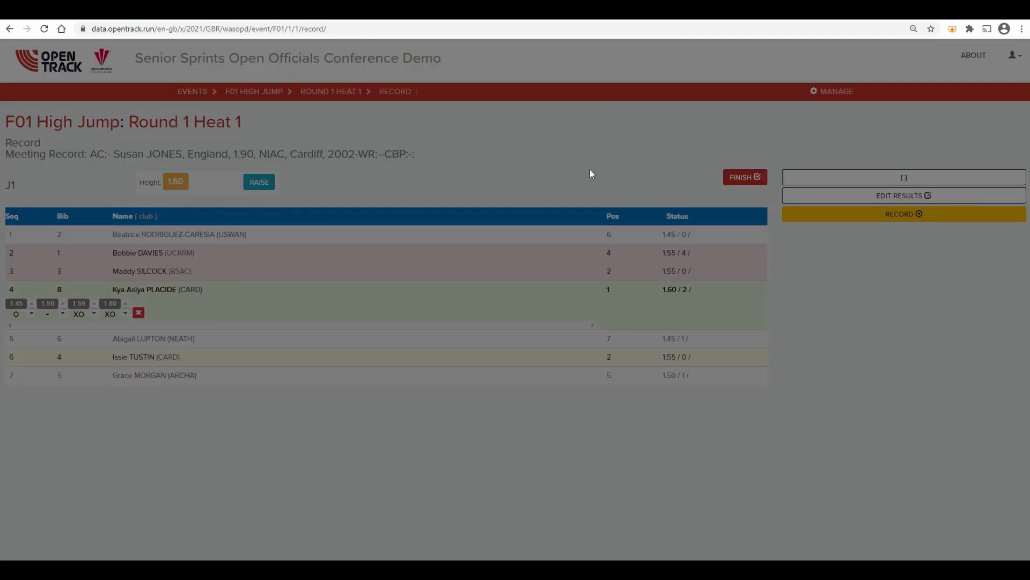
pyautogui.click(738, 347)
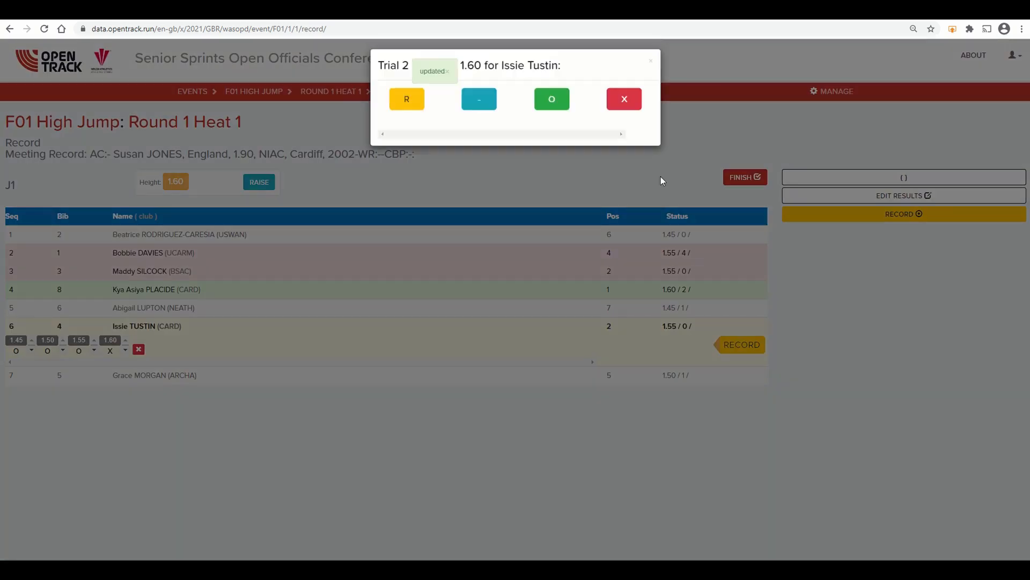
pyautogui.click(626, 104)
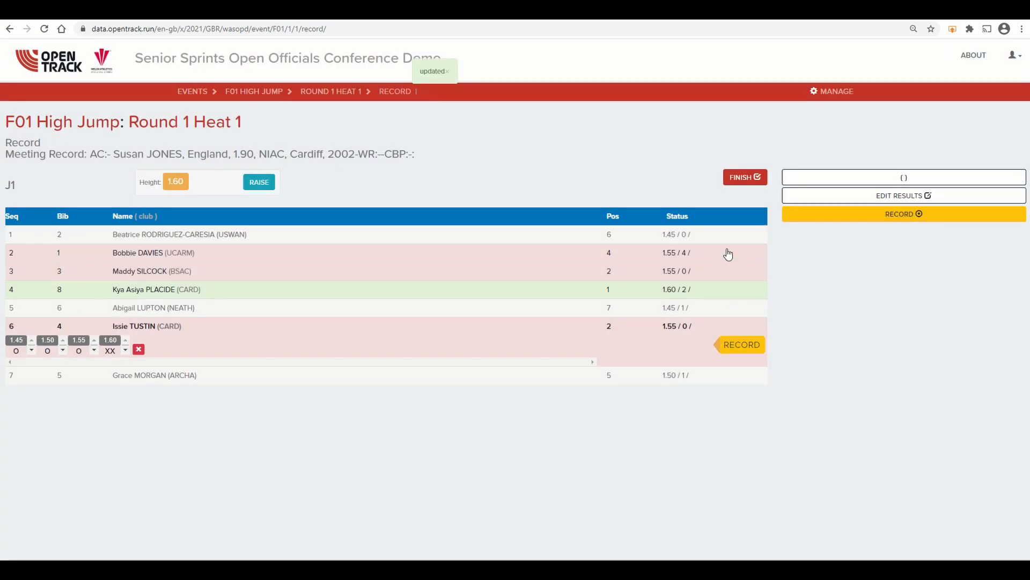
# Step: Record failed third attempts (X) at 1.60 for the athletes with bibs 1, 3 and 4
pyautogui.click(727, 255)
pyautogui.click(740, 270)
pyautogui.click(625, 104)
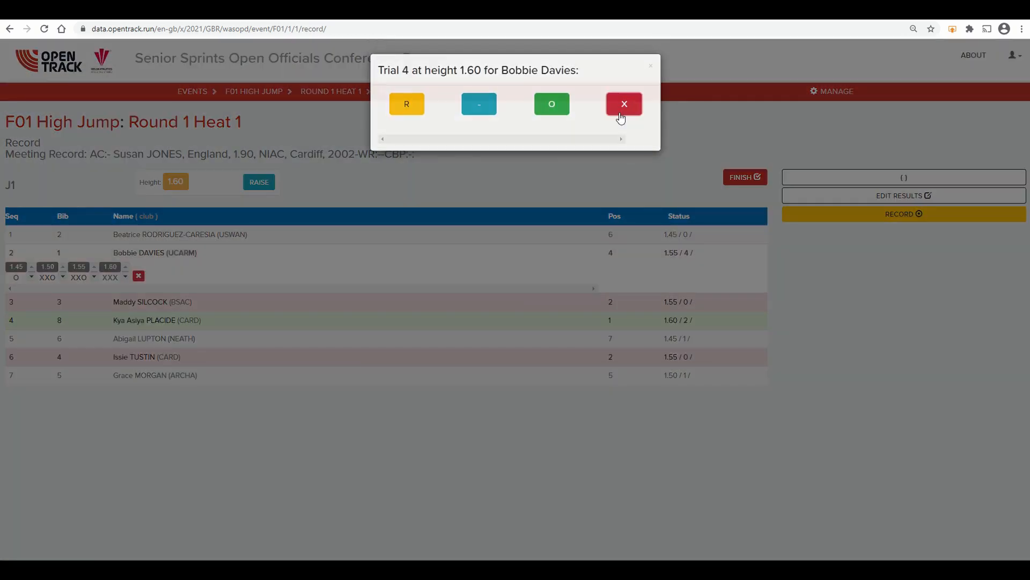
pyautogui.click(723, 300)
pyautogui.click(738, 292)
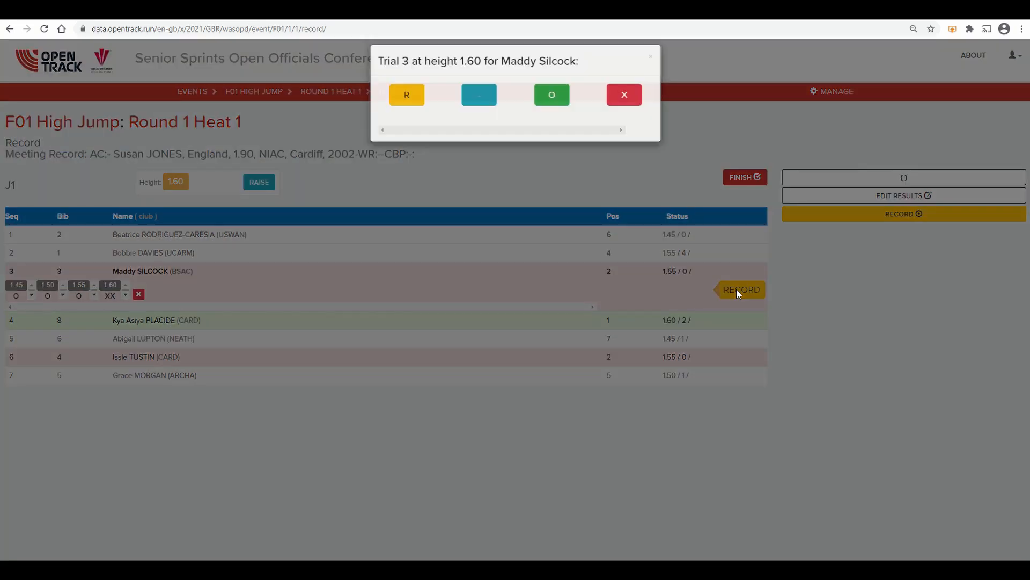
pyautogui.click(624, 104)
pyautogui.click(752, 356)
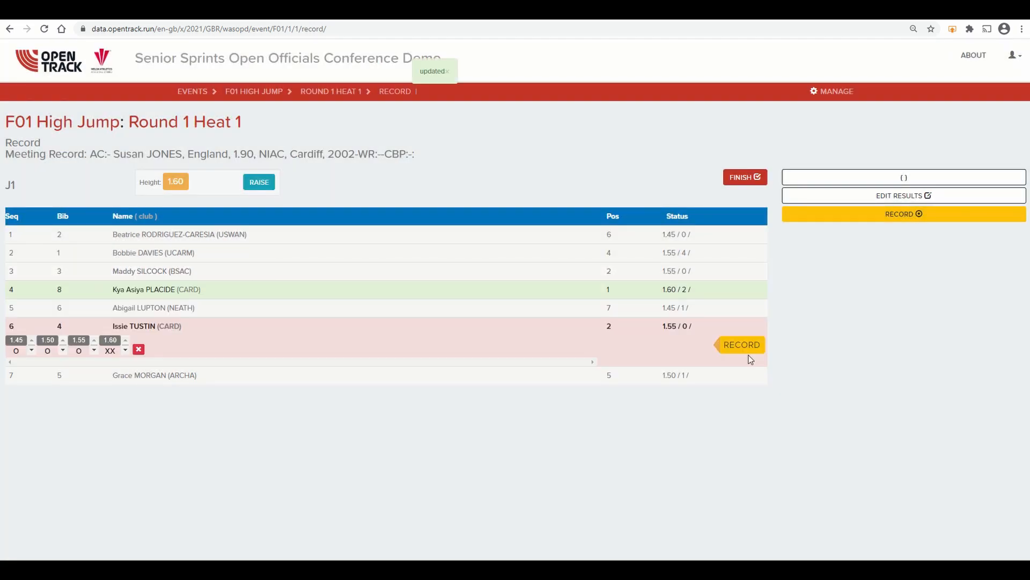
pyautogui.click(751, 339)
pyautogui.click(625, 105)
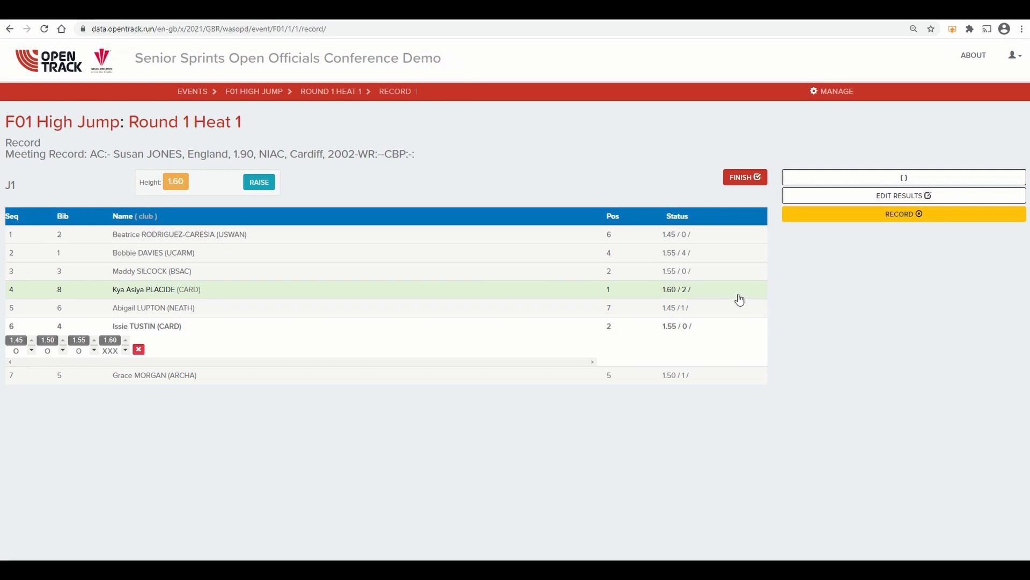
# Step: Raise the bar to 1.65 and record a first-attempt clearance (O) for the athlete with bib 8
pyautogui.click(260, 182)
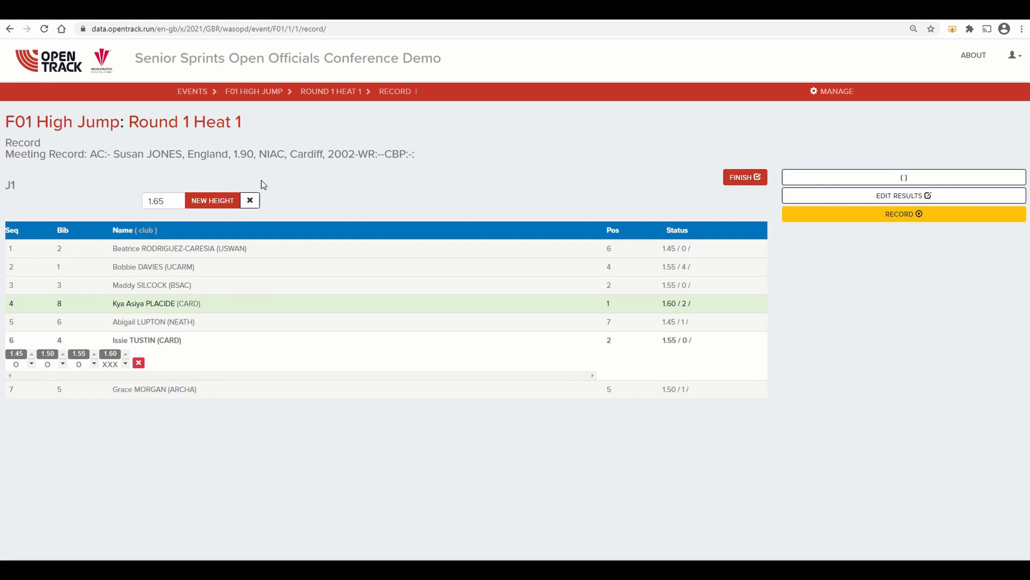
pyautogui.click(220, 203)
pyautogui.click(712, 296)
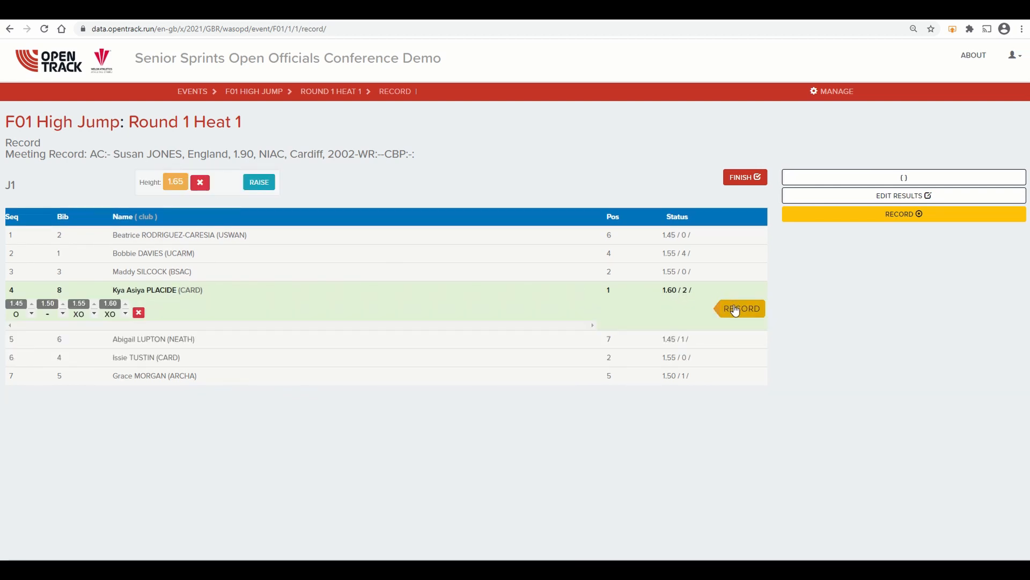
pyautogui.click(735, 307)
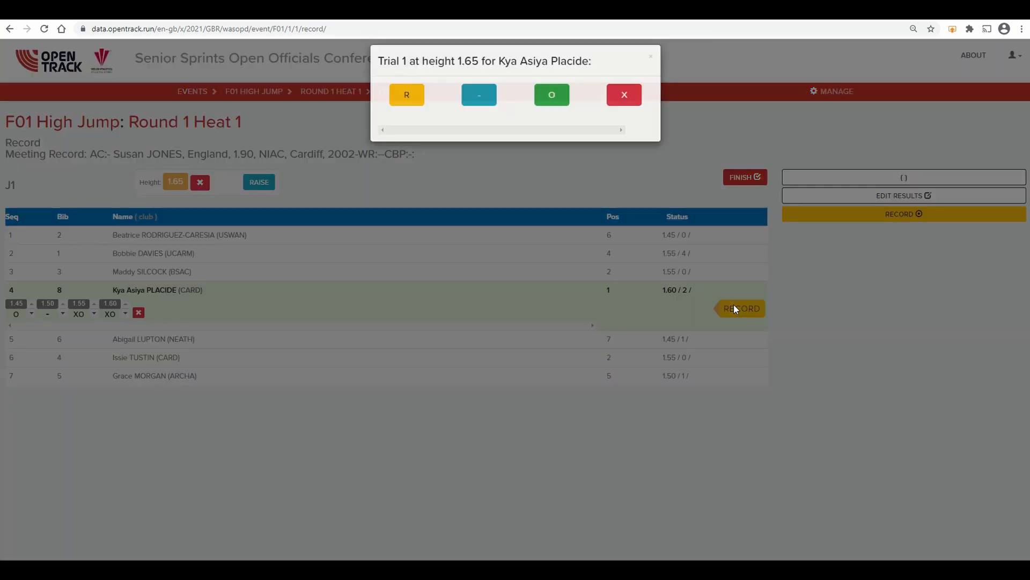
pyautogui.click(553, 107)
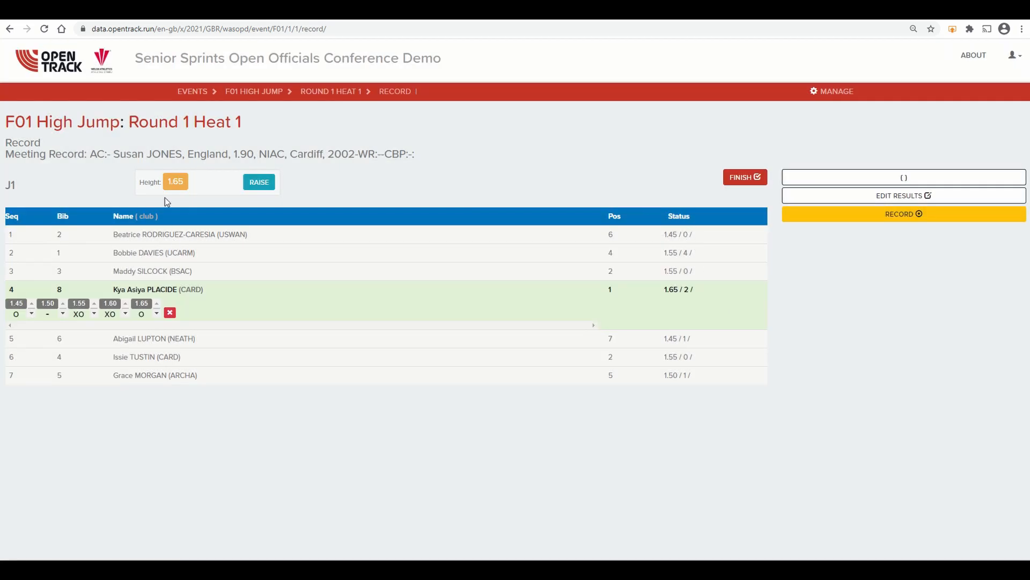
# Step: Finish the event, confirming the prompt, and go to the F01 High Jump results page
pyautogui.click(735, 181)
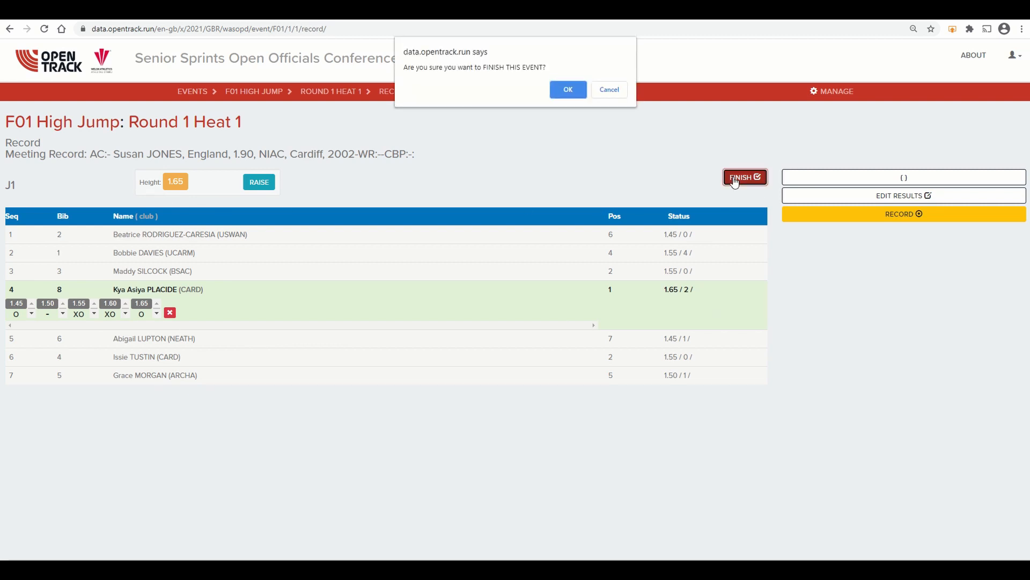
pyautogui.click(575, 90)
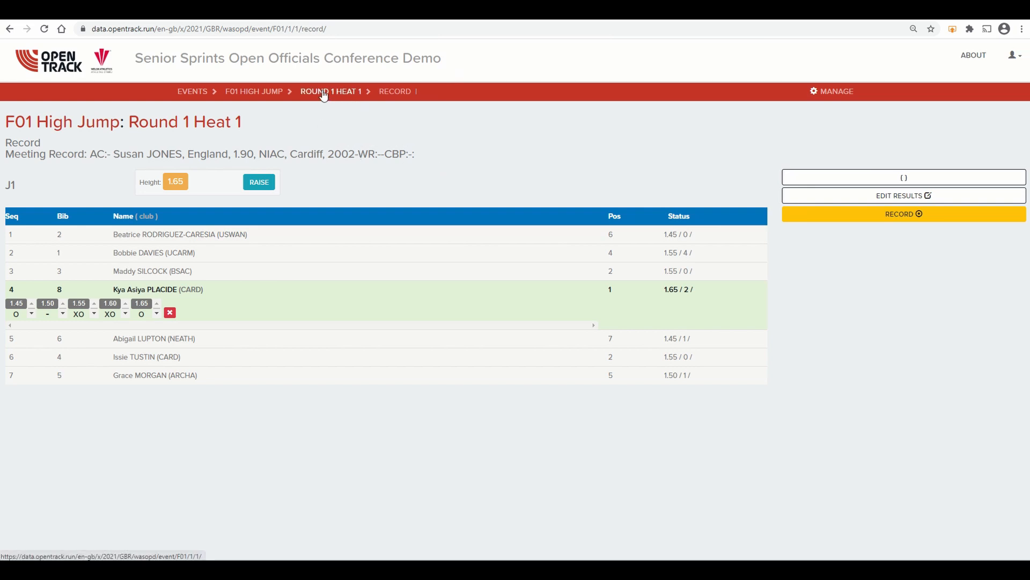
pyautogui.click(269, 94)
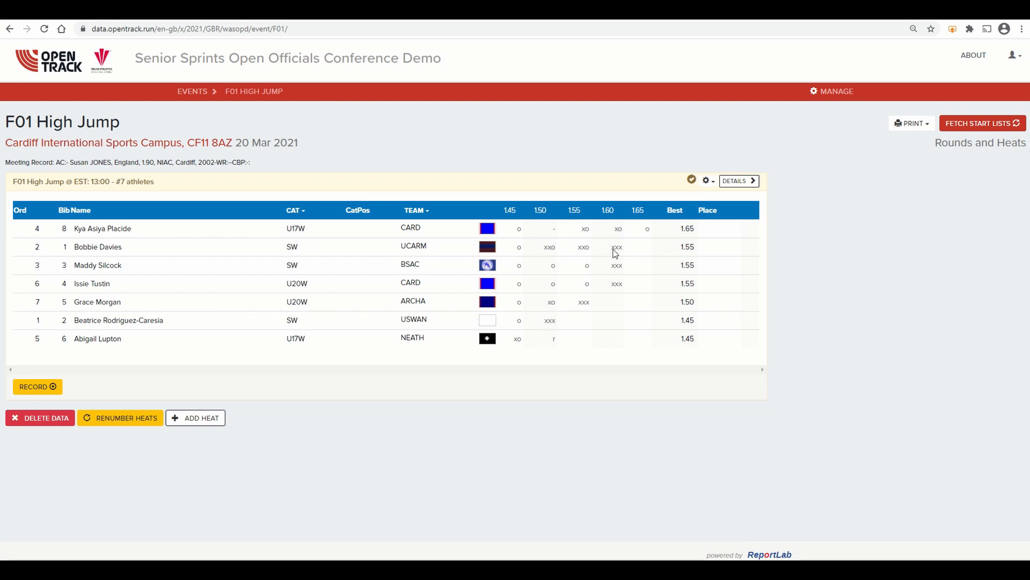
# Step: Set the results status of High Jump Round 1 Heat 1 to Official Results, save it and return to the event page
pyautogui.click(710, 181)
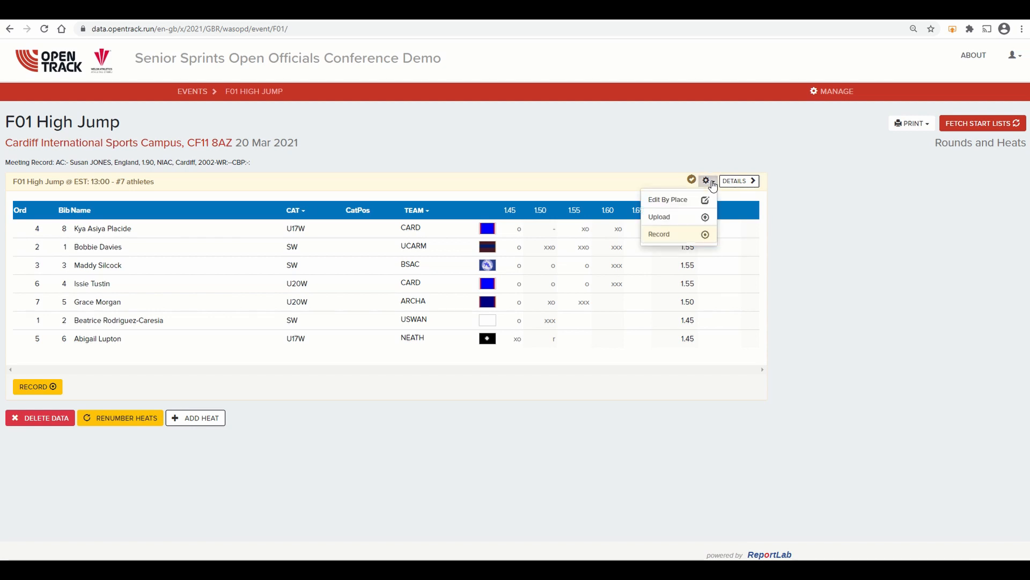
pyautogui.click(687, 200)
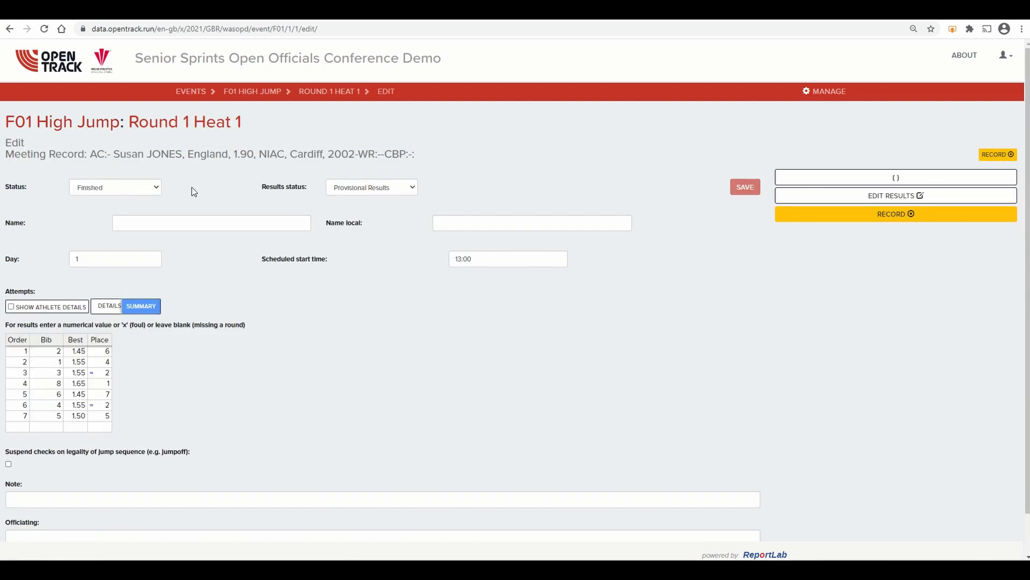
pyautogui.click(373, 187)
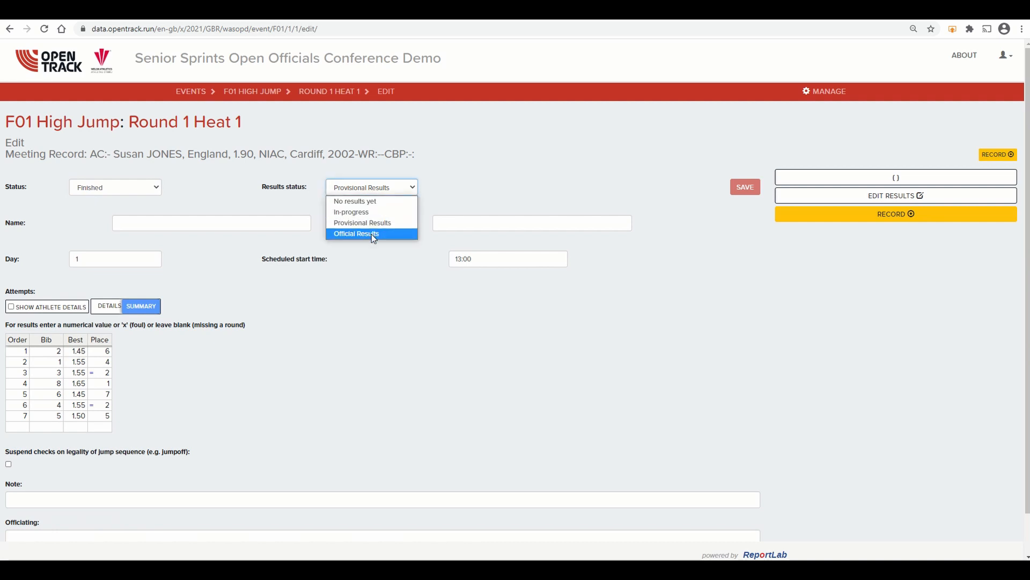
pyautogui.click(372, 234)
pyautogui.click(743, 191)
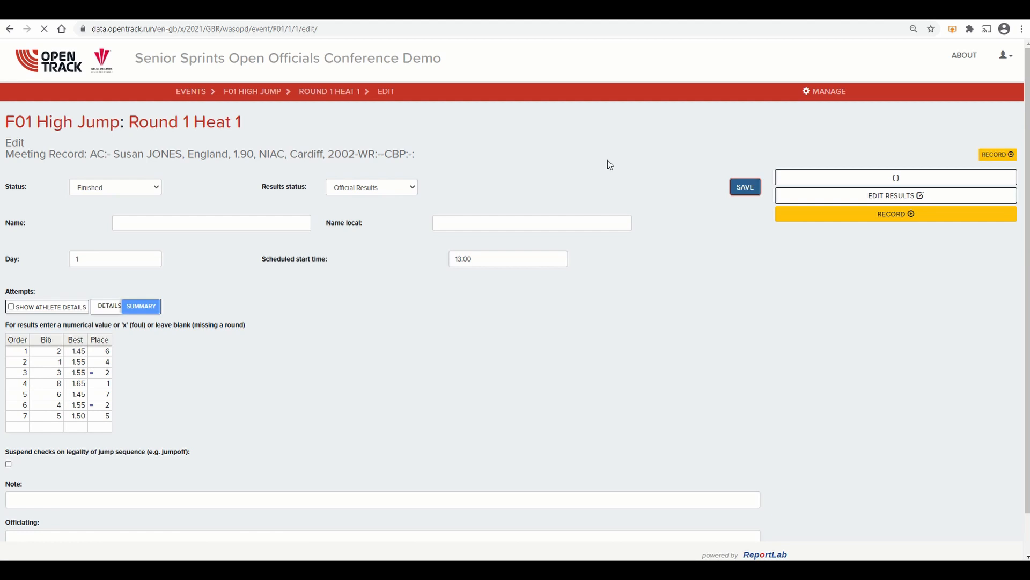
pyautogui.click(251, 92)
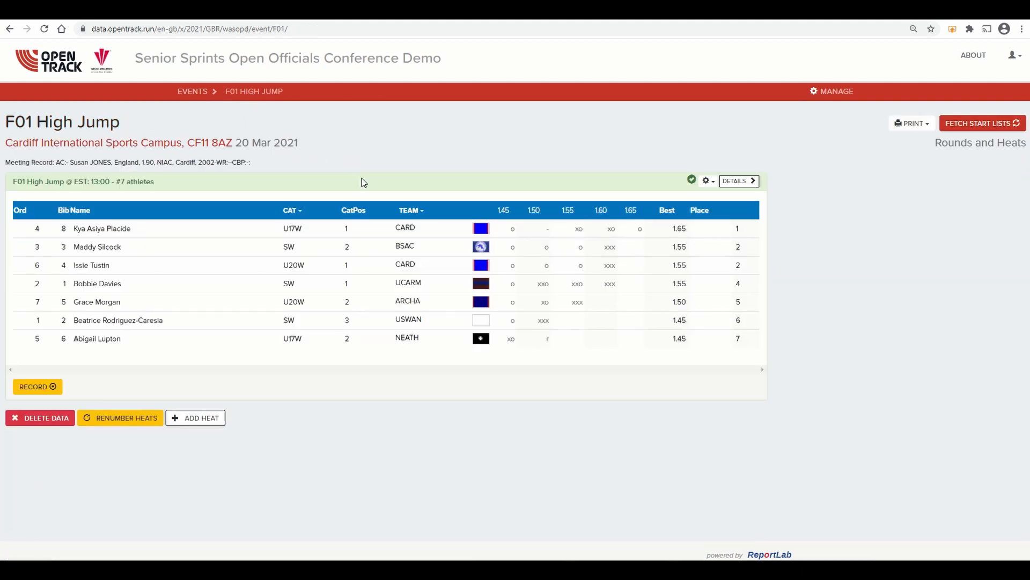
# Step: Go to the competition's home page and reopen the F01 High Jump results from its start lists
pyautogui.click(220, 65)
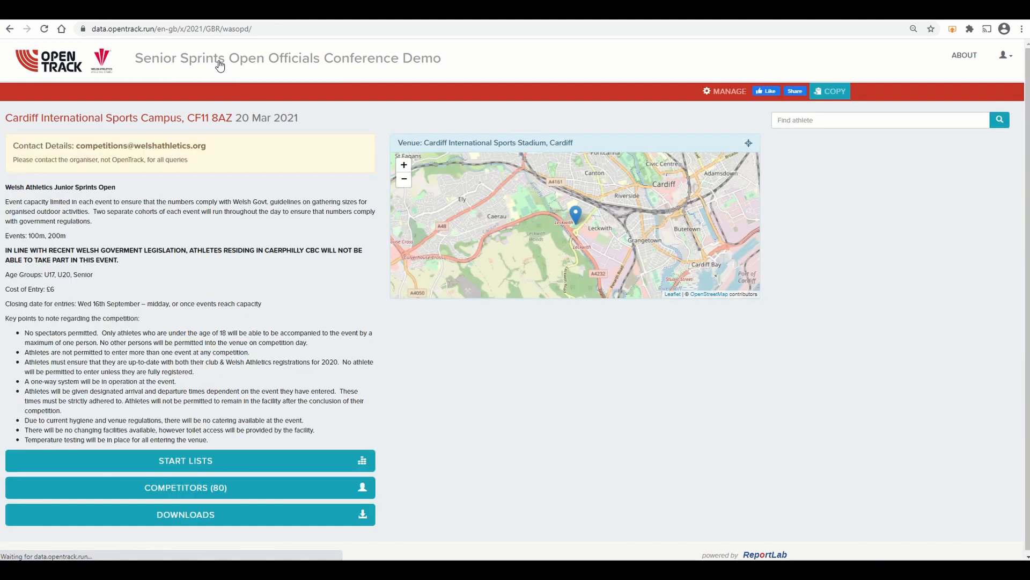
pyautogui.click(204, 464)
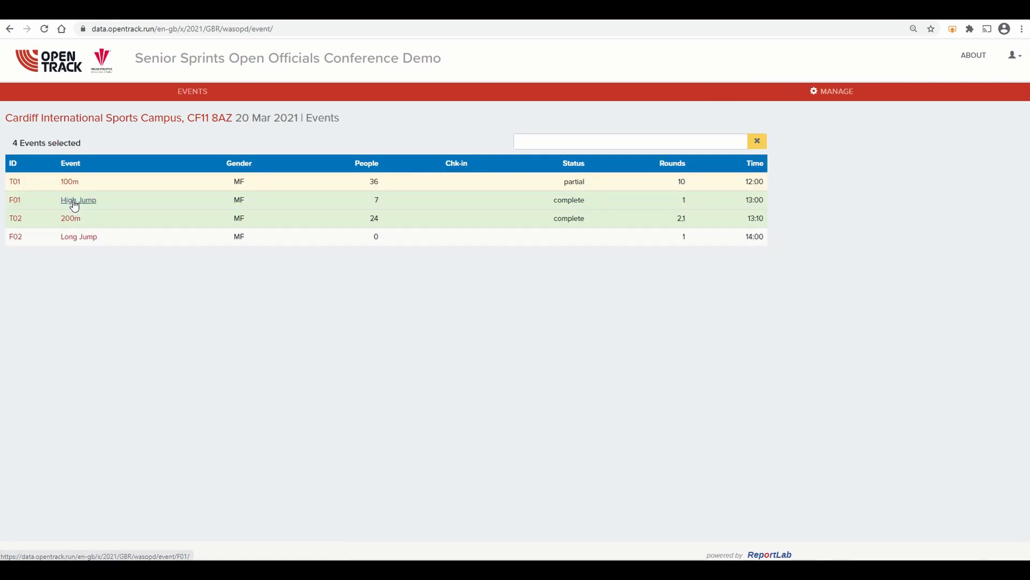
pyautogui.click(75, 201)
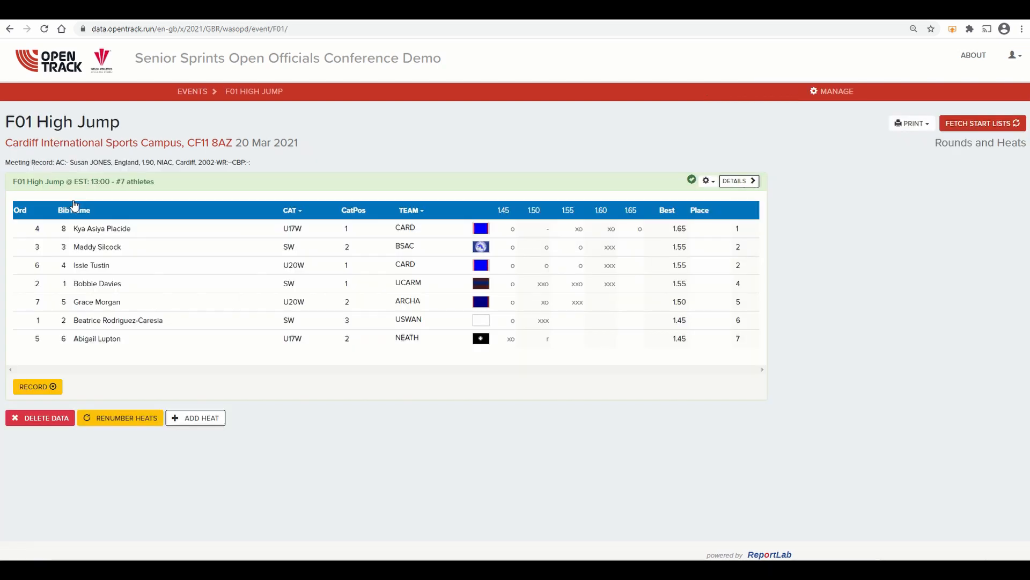